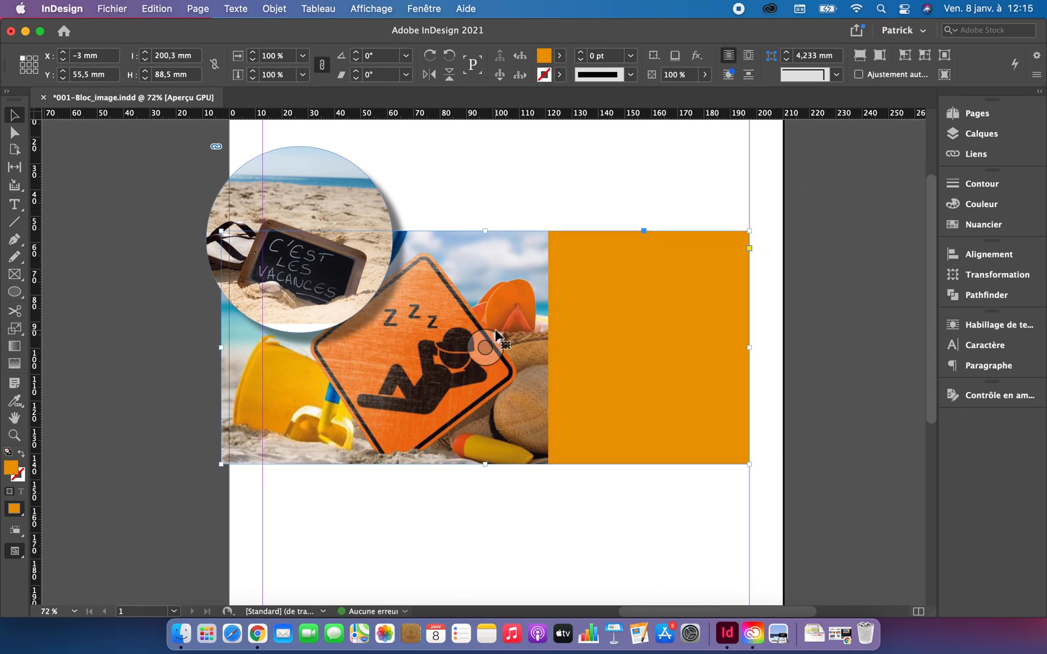
Step: Slide the beach image inside its rectangular frame until it covers the orange area on the frame's right side, then deselect it
drag(486, 346, 689, 346)
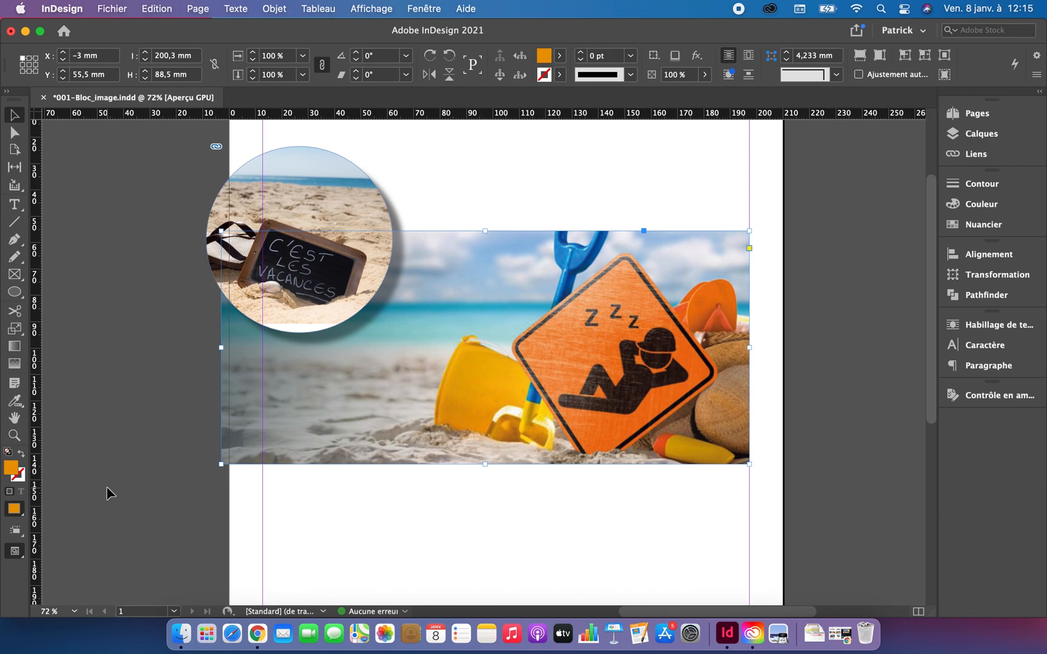
key(alt+shift+super+0)
click(107, 488)
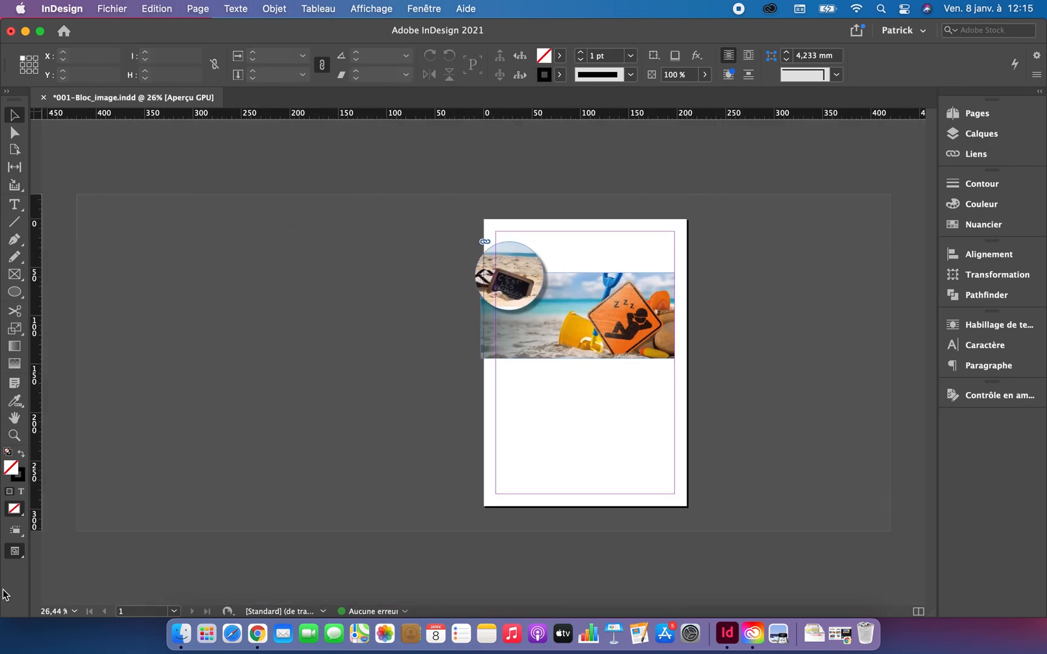
Step: Check the page layout in the Aperçu display mode, and return to the Normal display mode
click(19, 560)
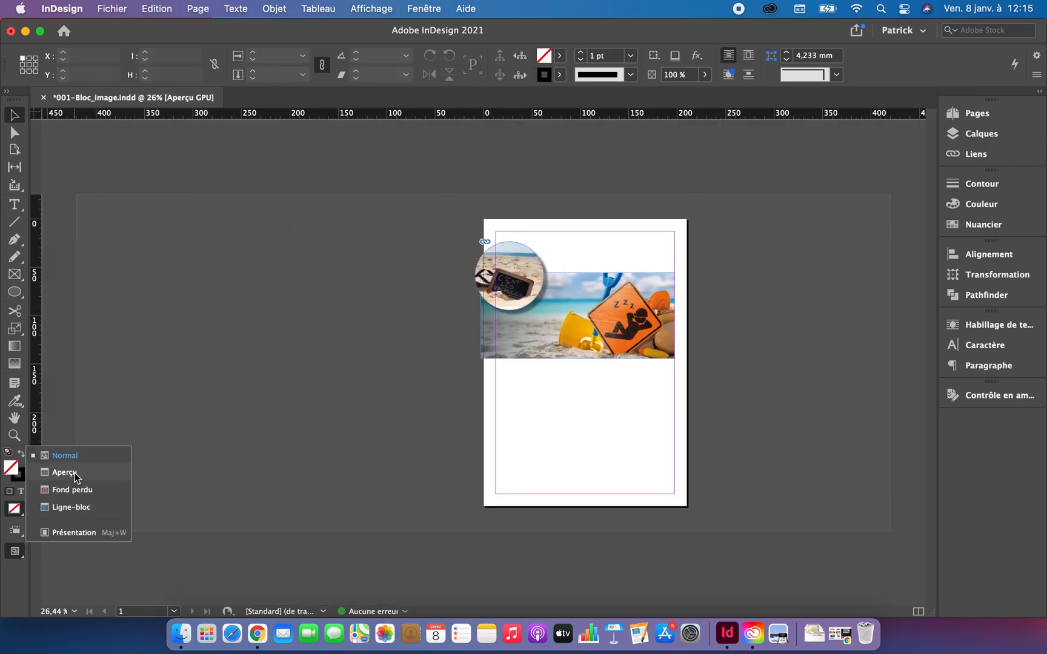
click(74, 472)
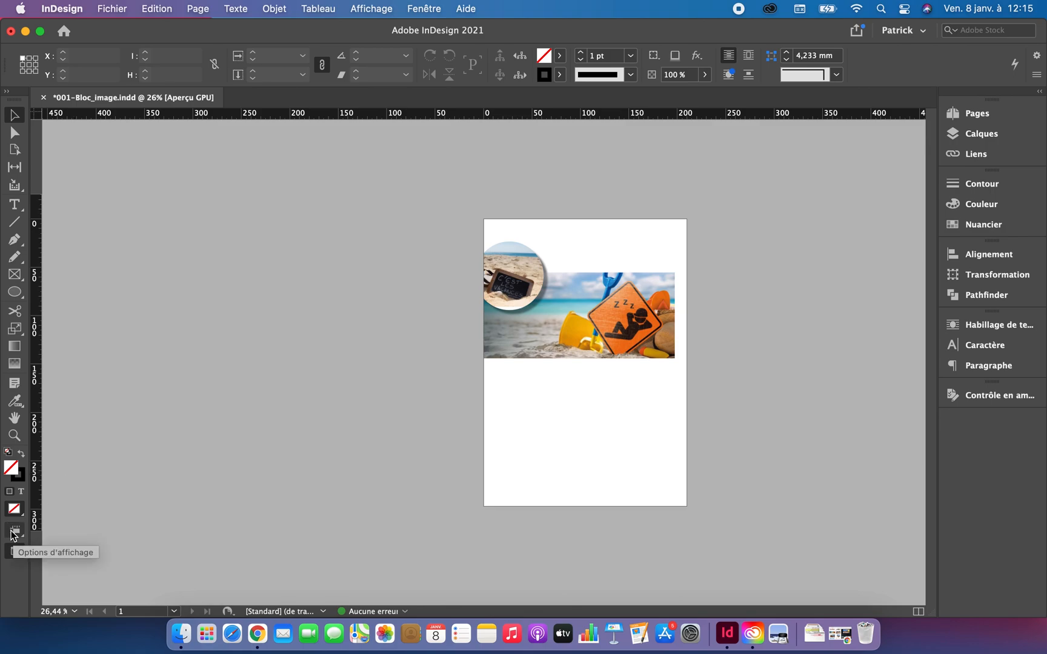
click(13, 550)
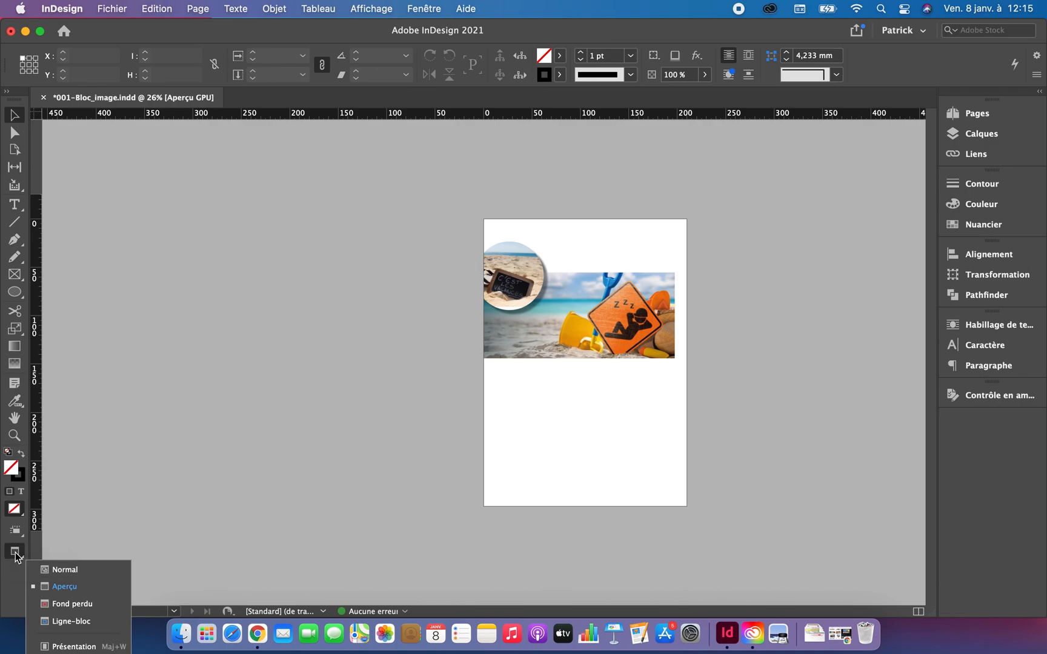
click(49, 571)
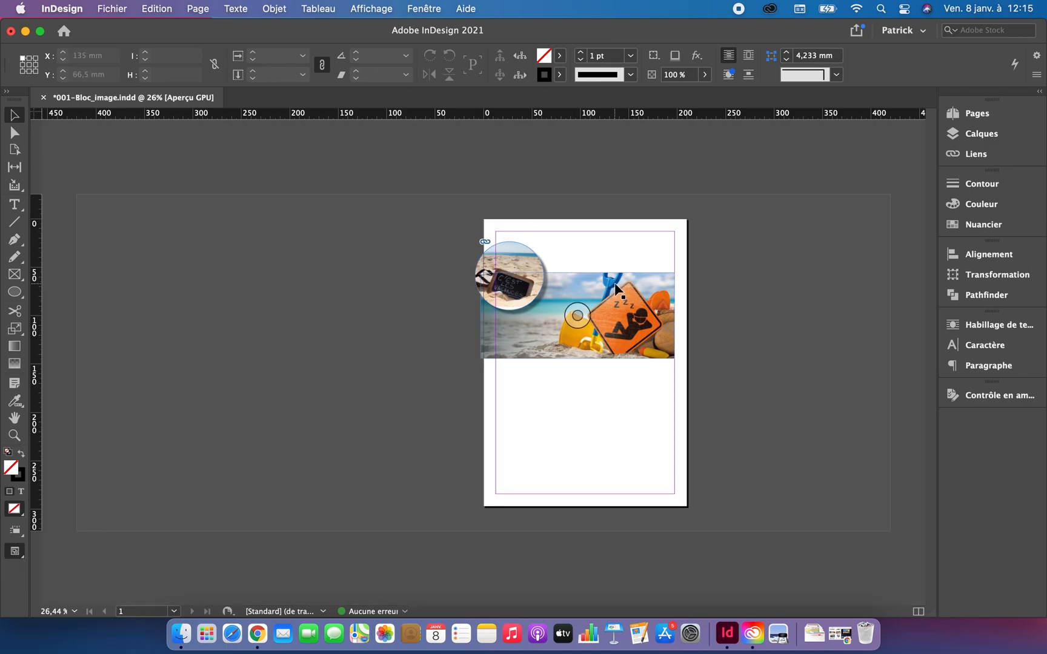
Step: Select the beach image's content inside its frame with Direct Selection, and show the available Pen tool variants
scroll(620, 259, up, 1)
scroll(619, 259, up, 2)
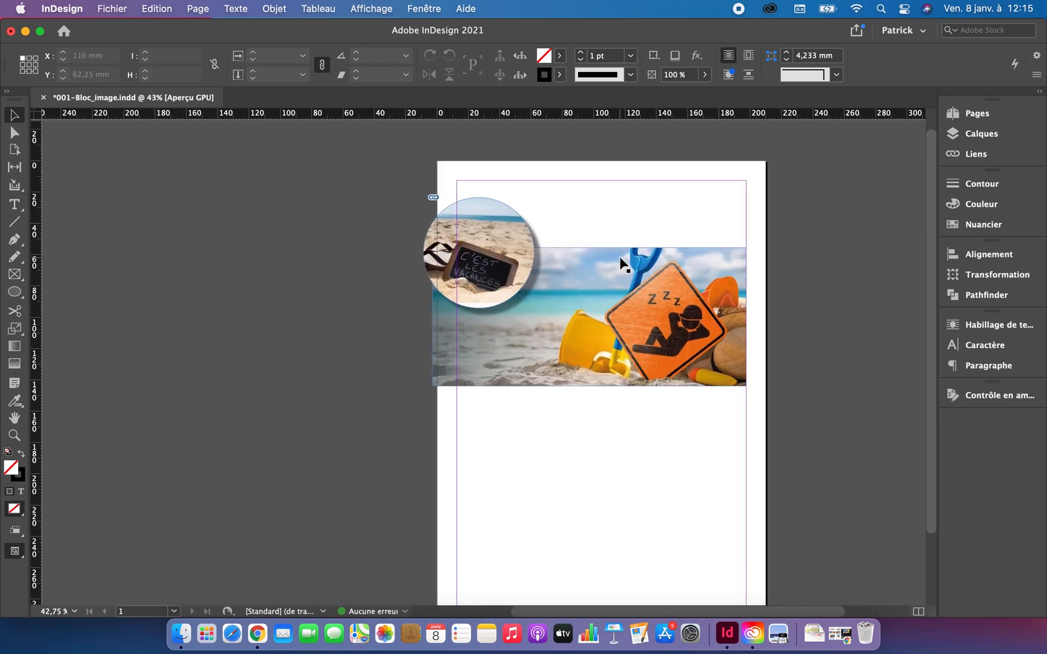
scroll(620, 259, up, 1)
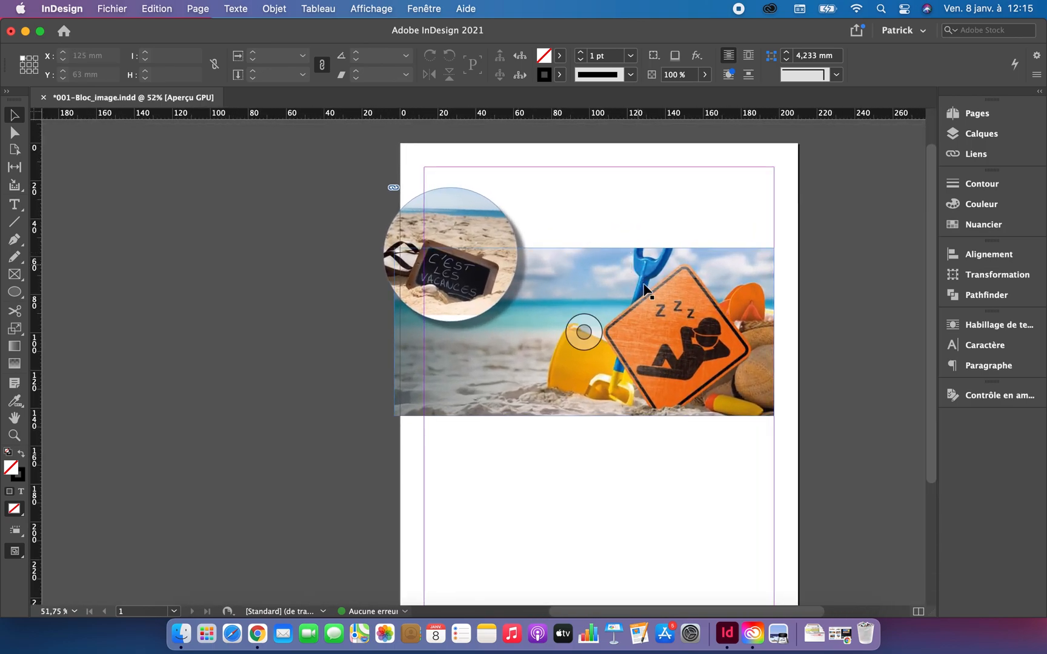
click(629, 285)
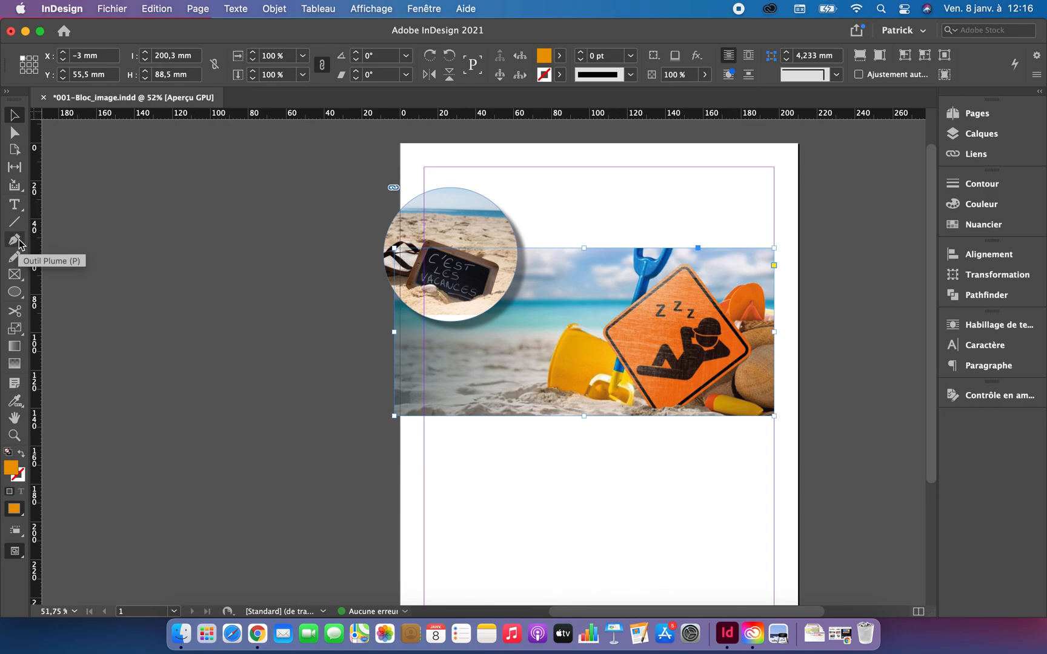
click(14, 132)
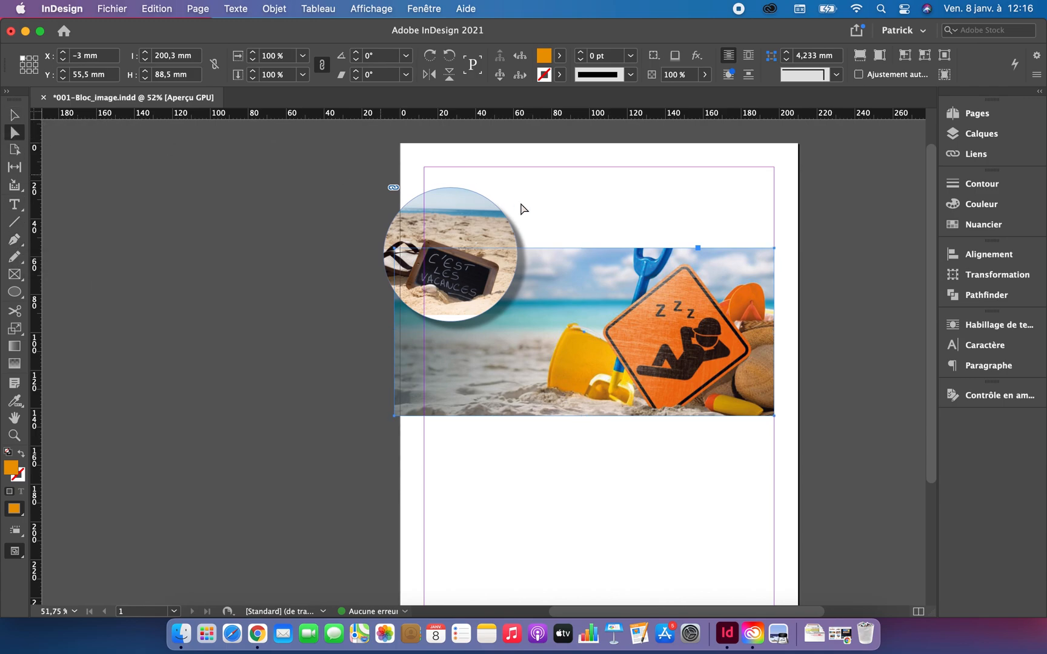
click(637, 316)
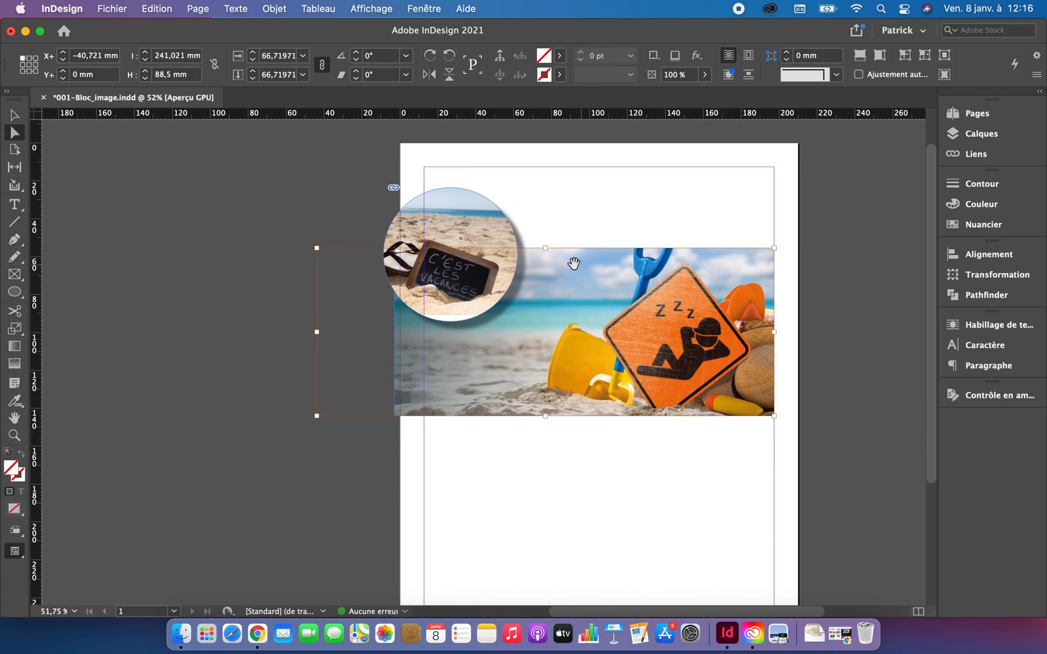
click(15, 240)
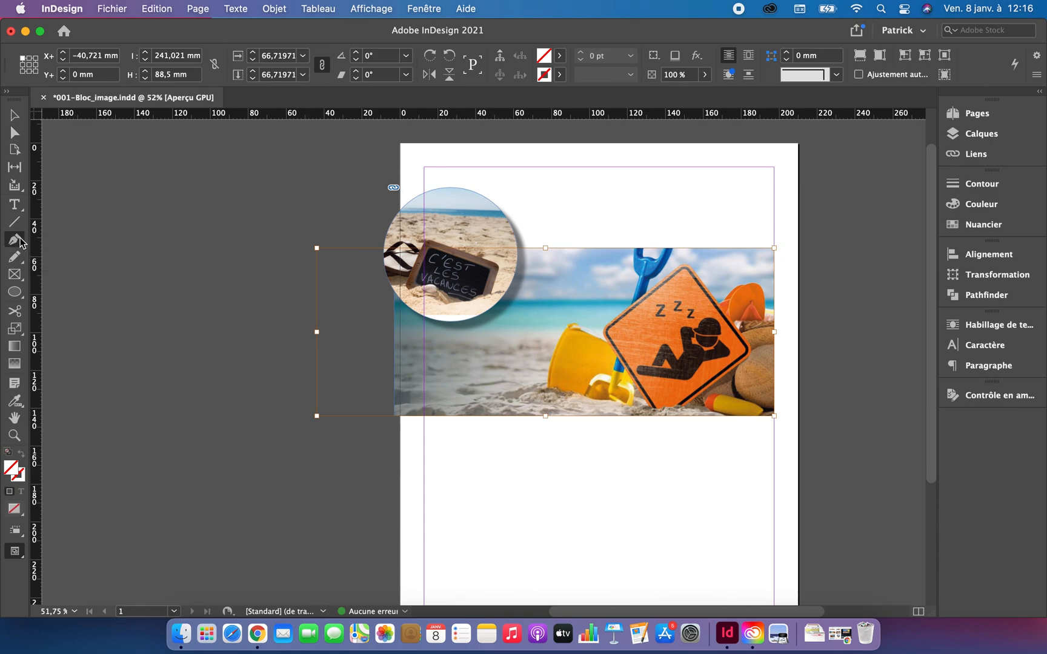
click(23, 248)
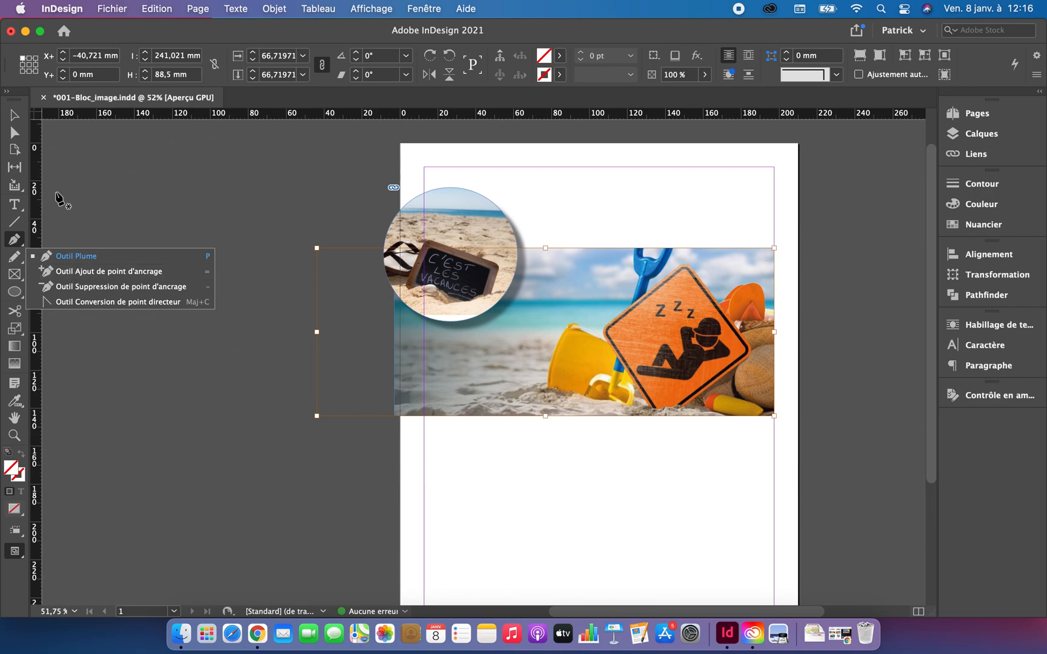
Step: Select the beach image frame and round all four of its corners to about 32.5 mm
click(15, 132)
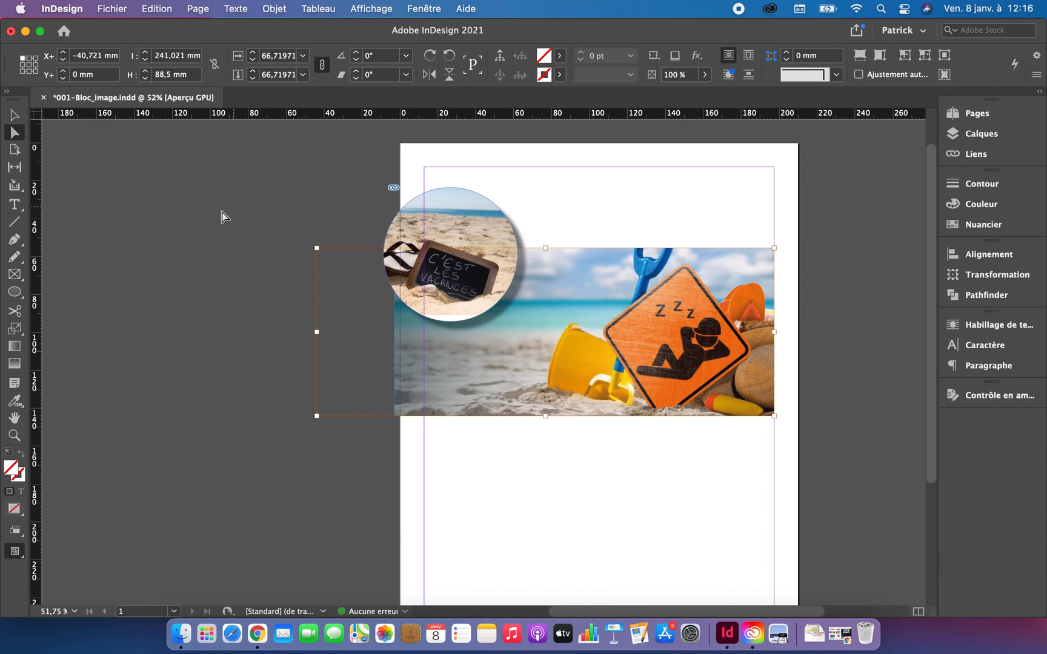
click(17, 119)
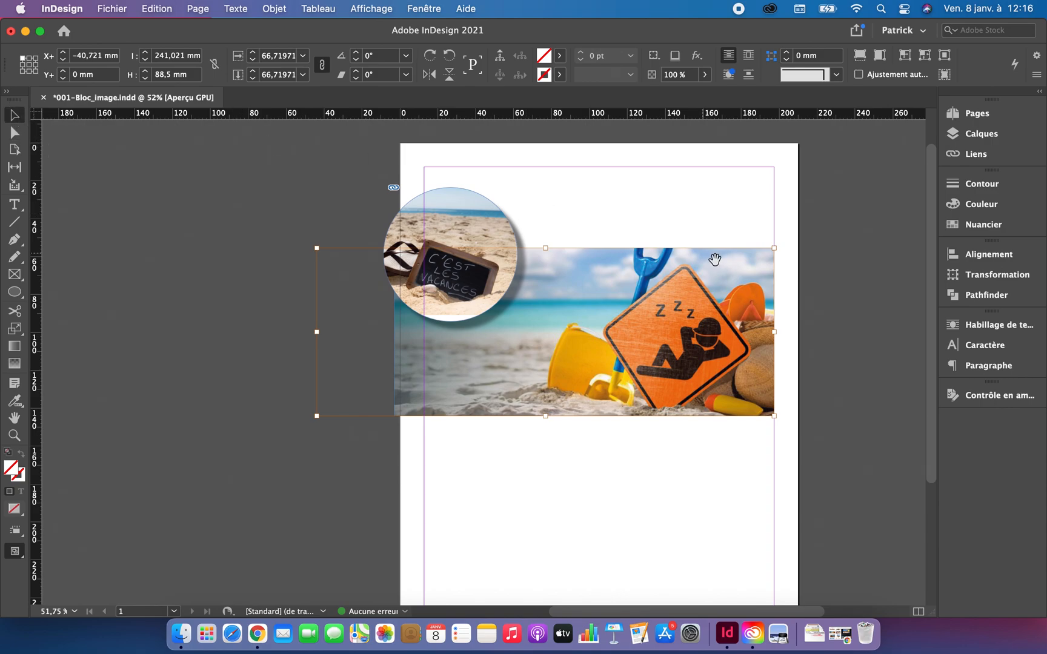
click(686, 218)
click(716, 318)
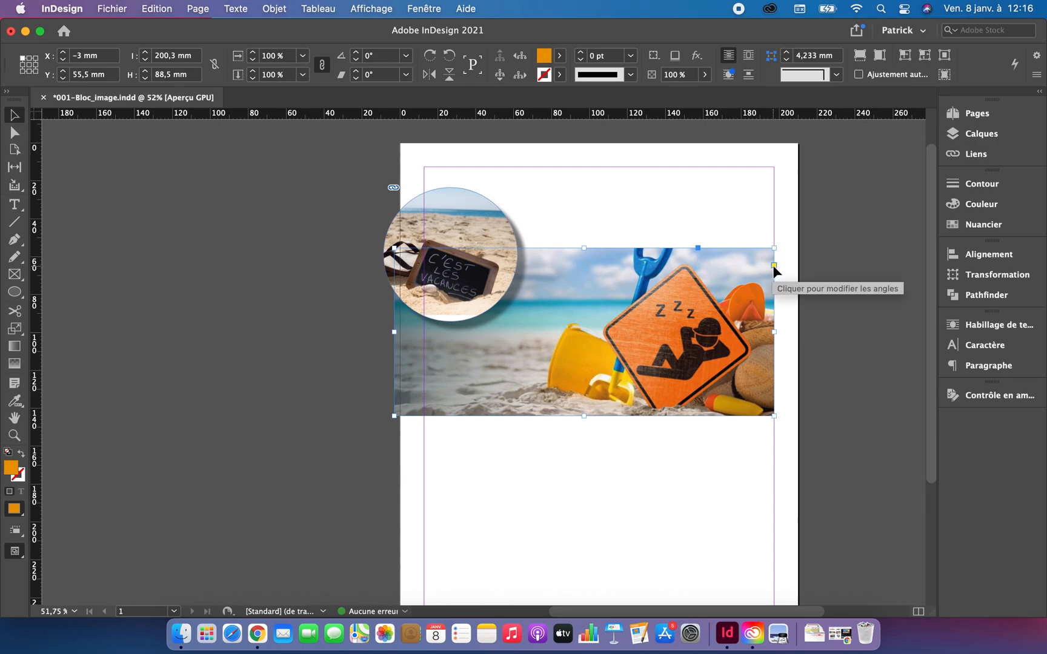
click(774, 249)
drag(774, 249, 709, 254)
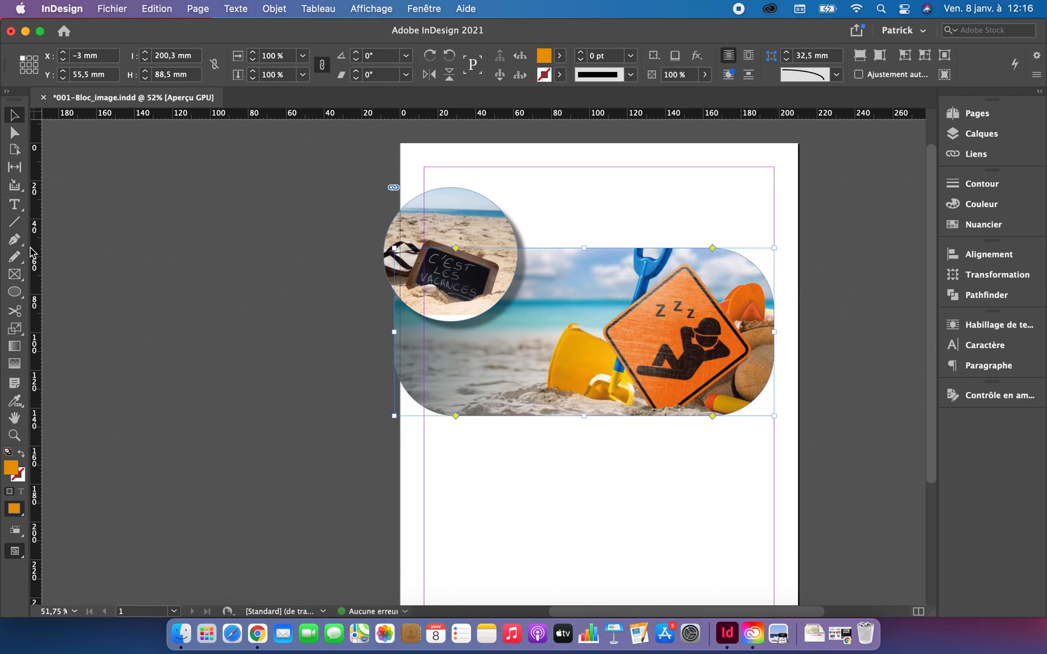
Step: Use Direct Selection on the rounded beach frame to expose the individual anchor points of its outline
click(14, 134)
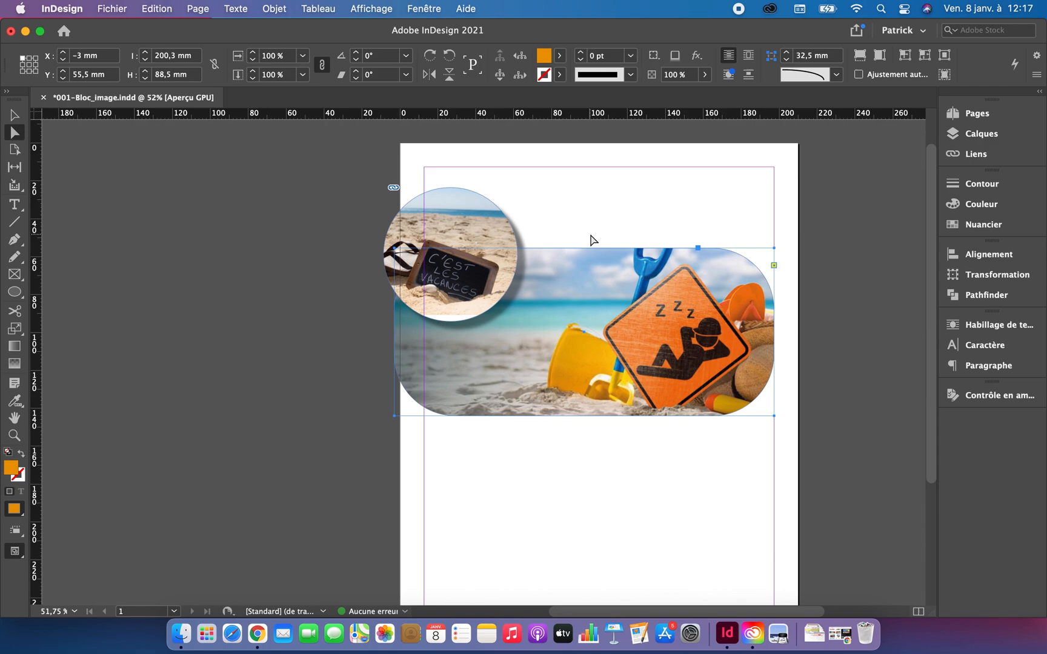
click(611, 250)
click(775, 265)
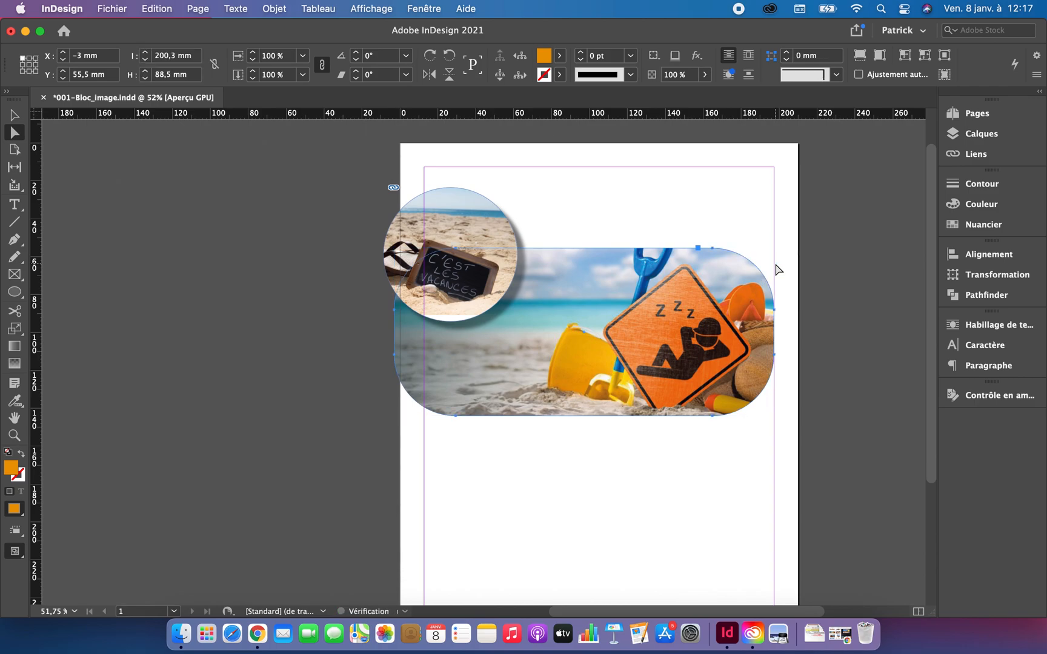
drag(714, 255, 708, 297)
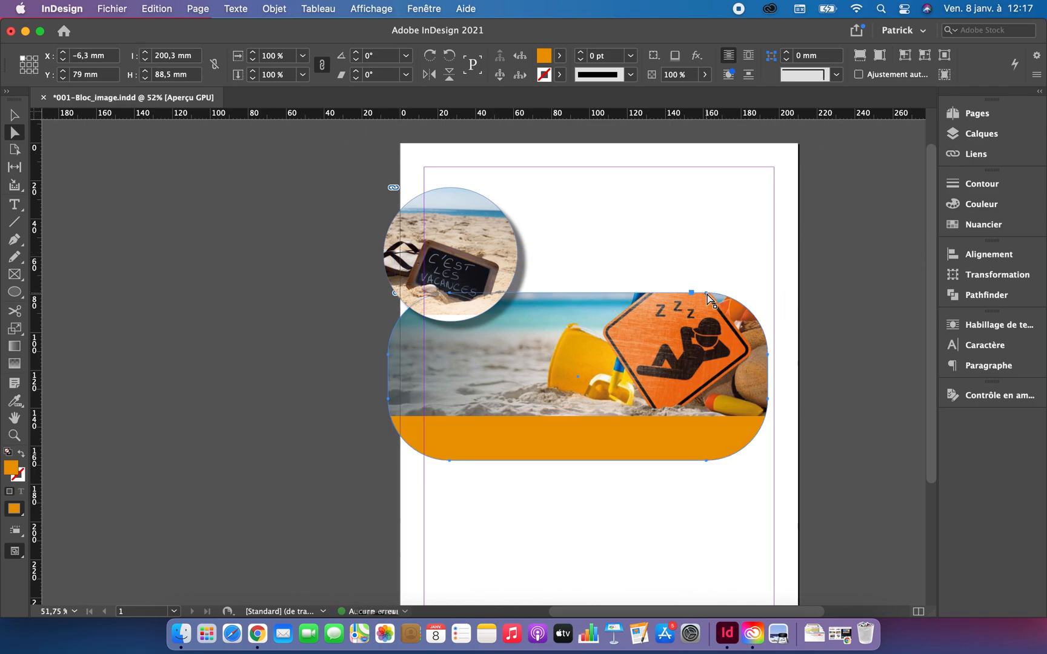
key(super+z)
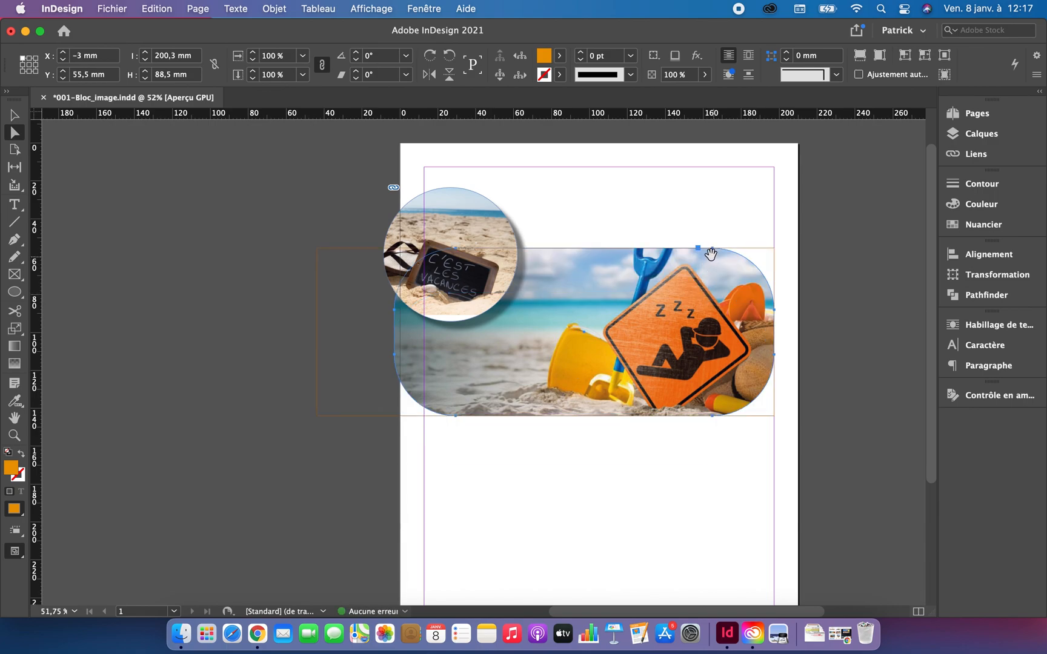
drag(713, 250, 699, 290)
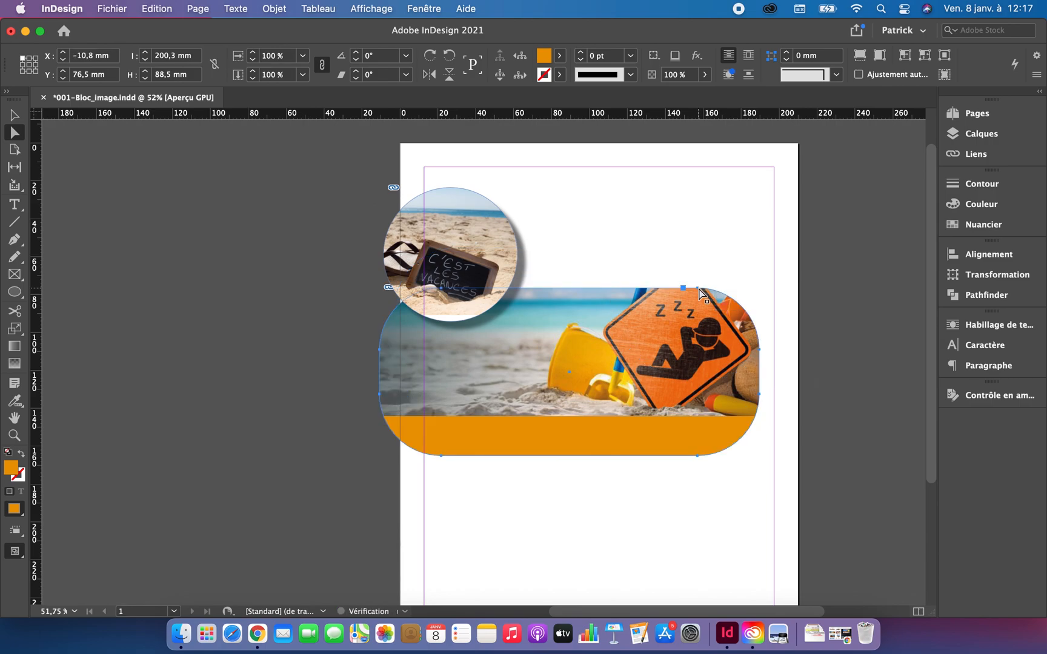
key(super+z)
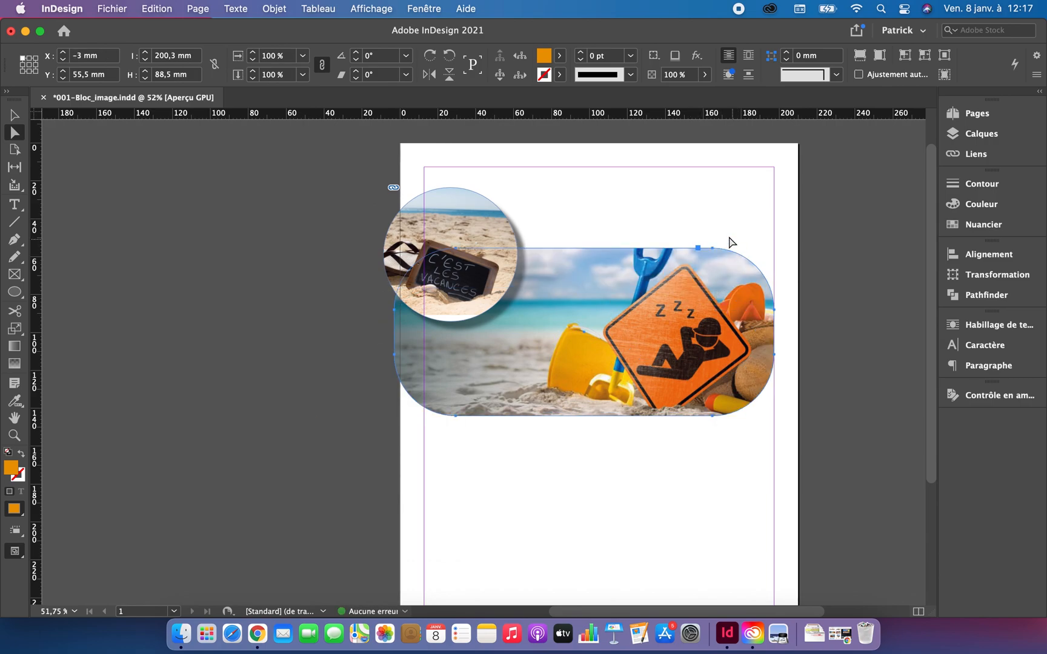
scroll(735, 240, up, 5)
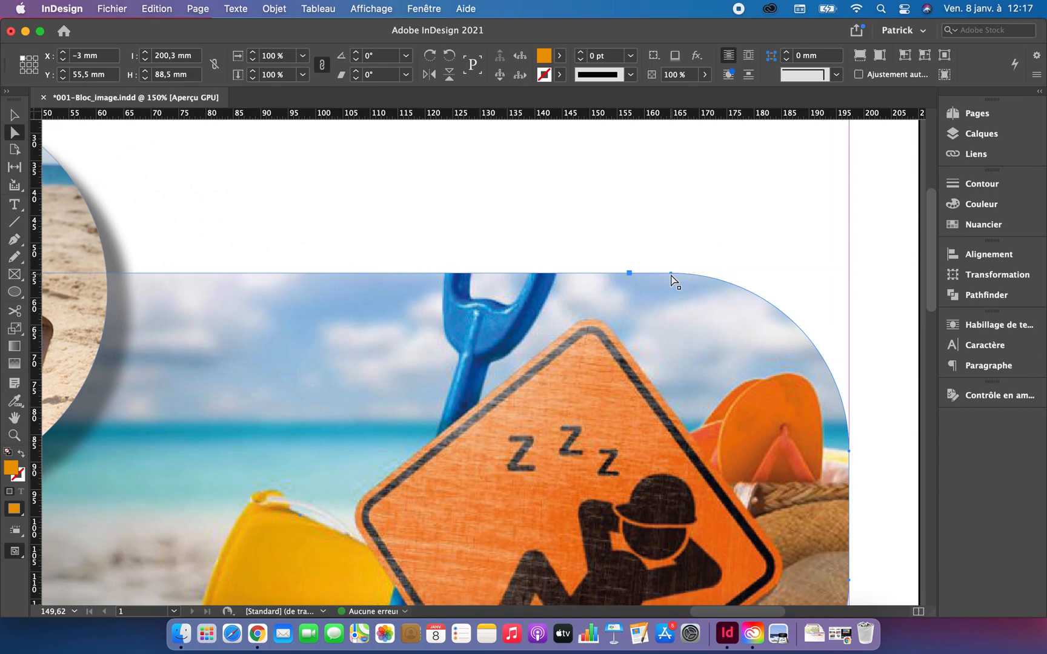
drag(670, 274, 659, 256)
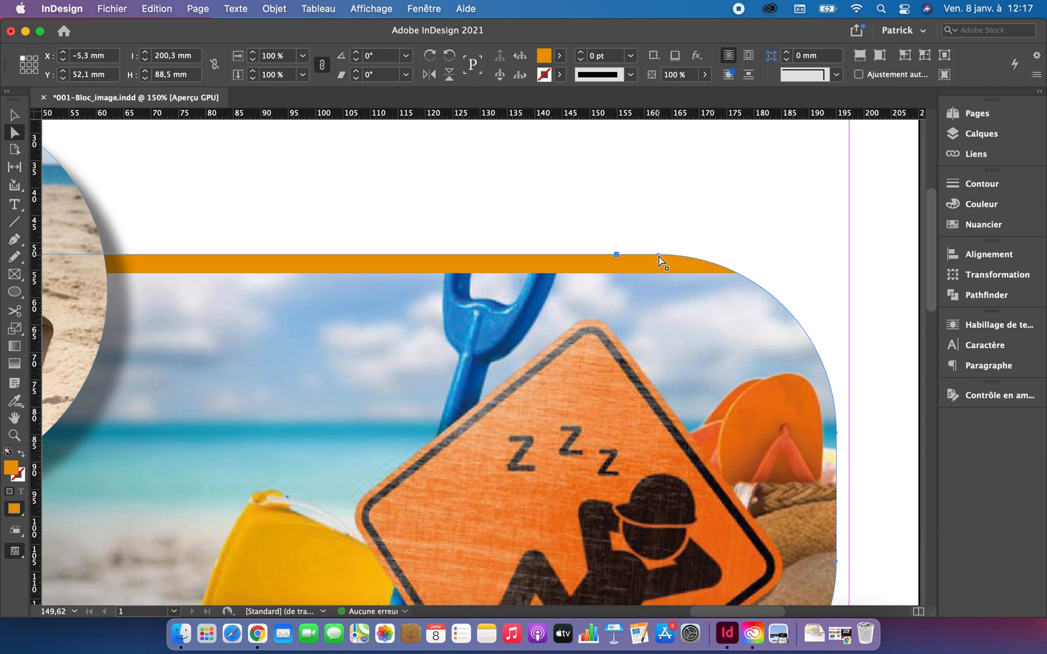
key(super+z)
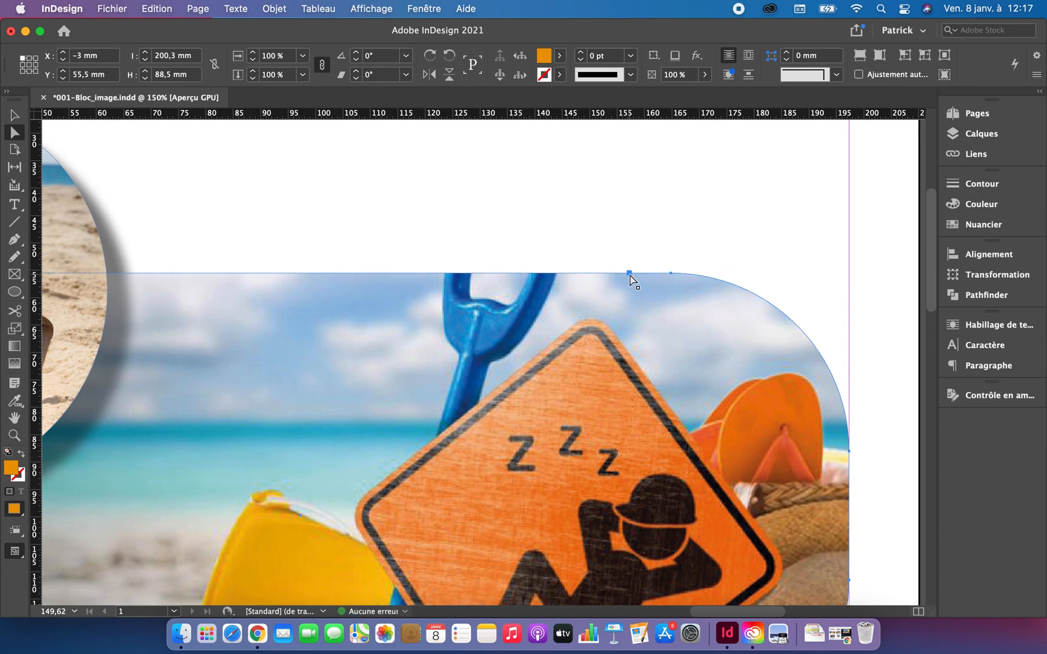
Step: Select the anchor point where the frame's upper-right curve begins, and swing its direction handle downward to bend the corner inward
click(623, 237)
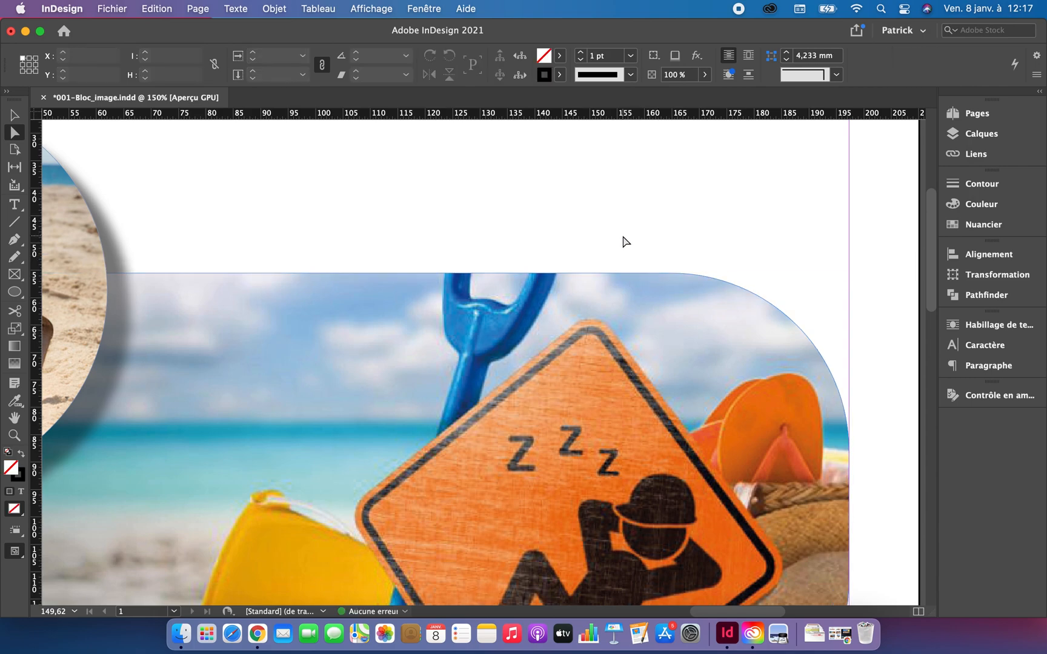
click(624, 275)
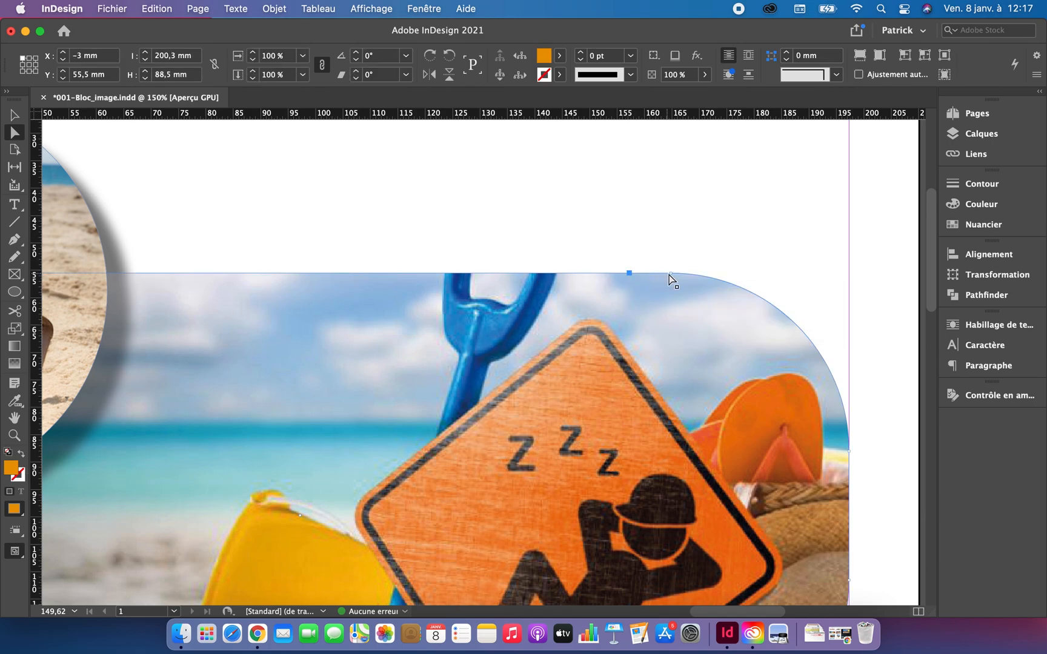
drag(671, 274, 651, 237)
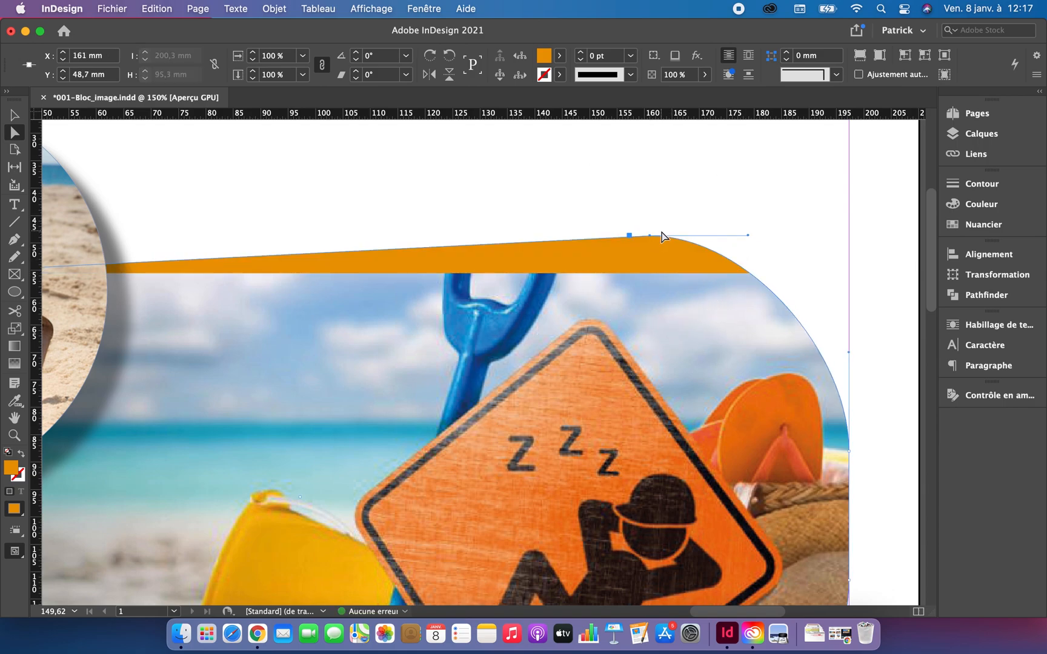
key(super+z)
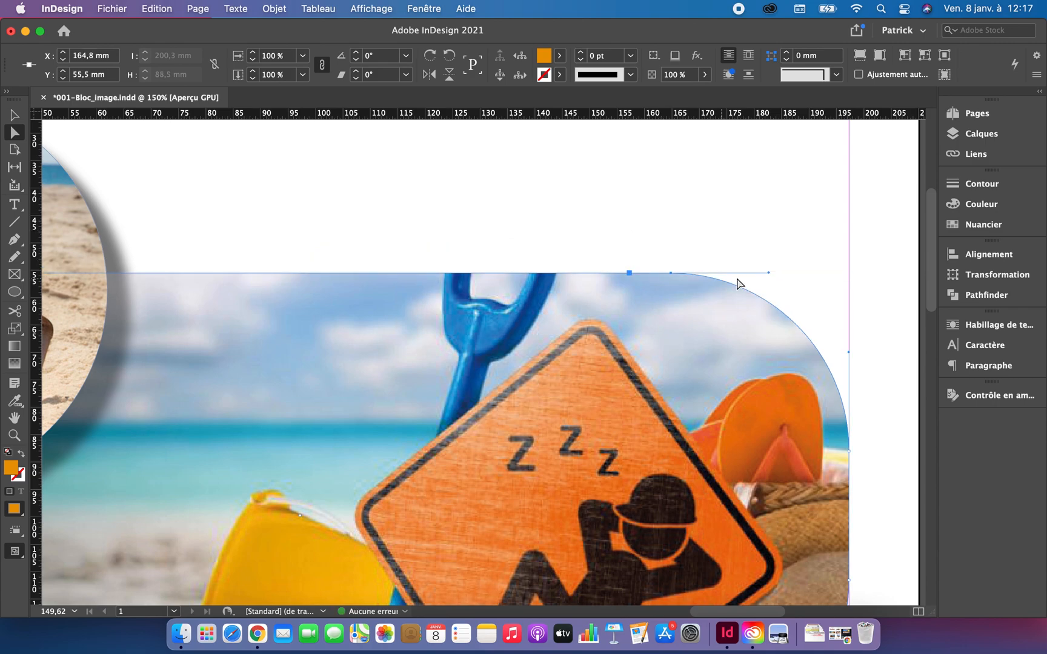
drag(768, 272, 677, 435)
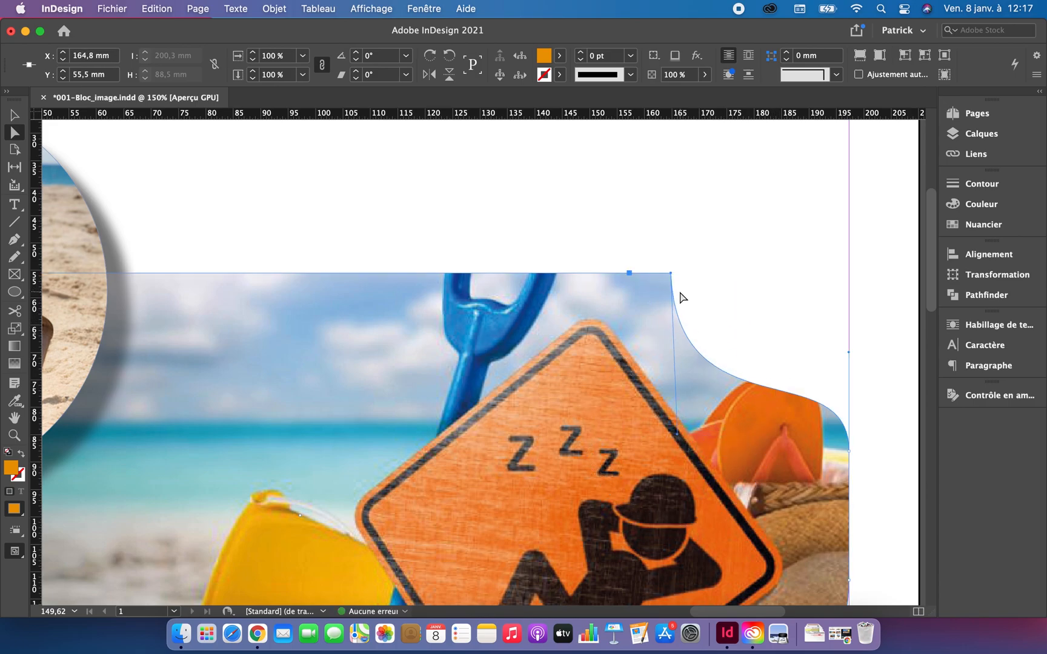
Step: Move the inward curve's anchor point to about X 105 mm, Y 56.5 mm, and raise the right-edge anchor's direction handle to reshape the curve
scroll(683, 298, down, 5)
drag(677, 284, 556, 271)
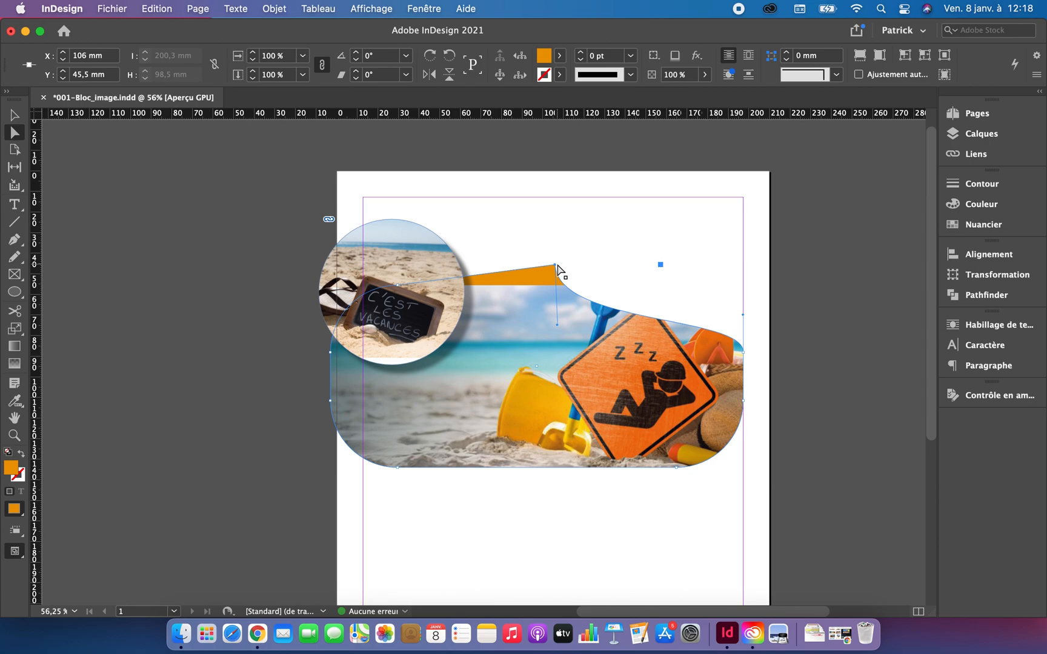
mouse_move(557, 267)
mouse_down()
mouse_move(561, 290)
mouse_move(552, 289)
mouse_up()
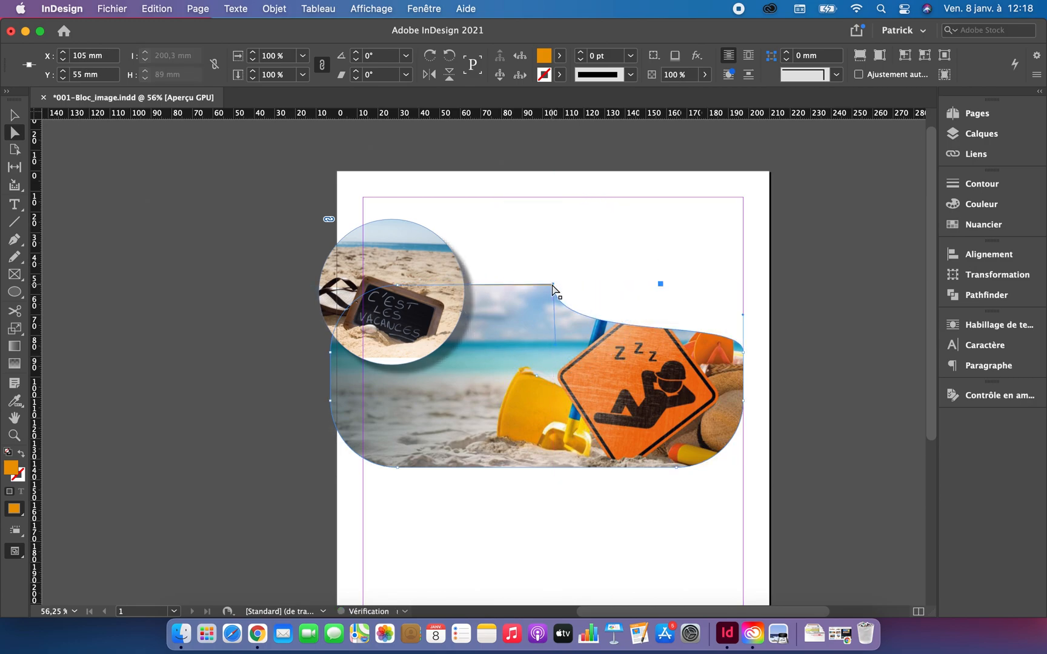
click(552, 290)
drag(553, 290, 552, 289)
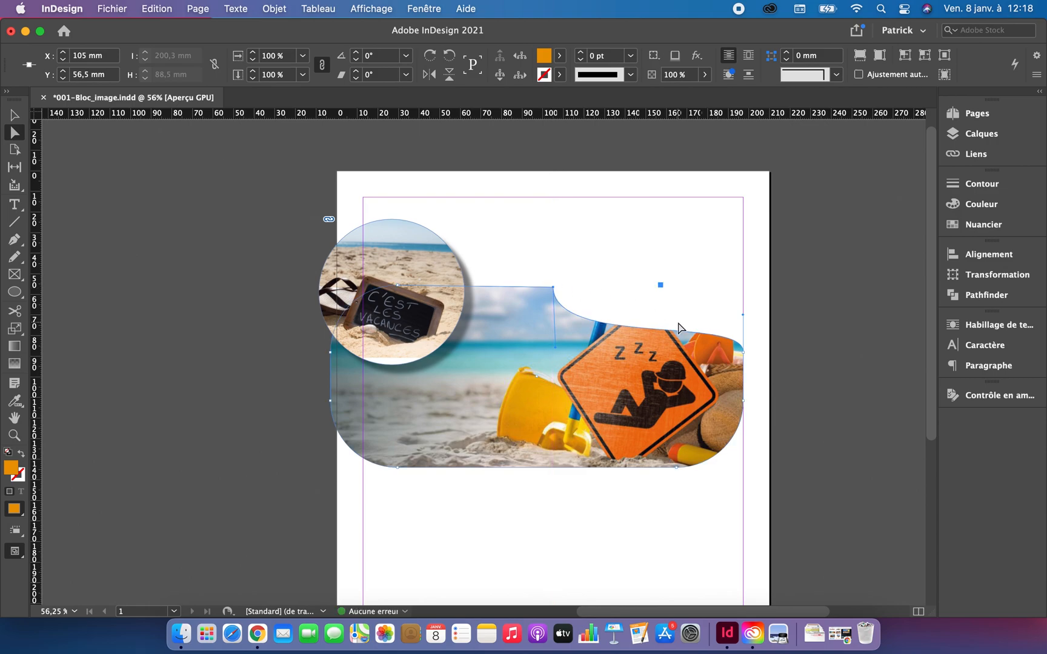
click(744, 354)
drag(744, 316, 712, 214)
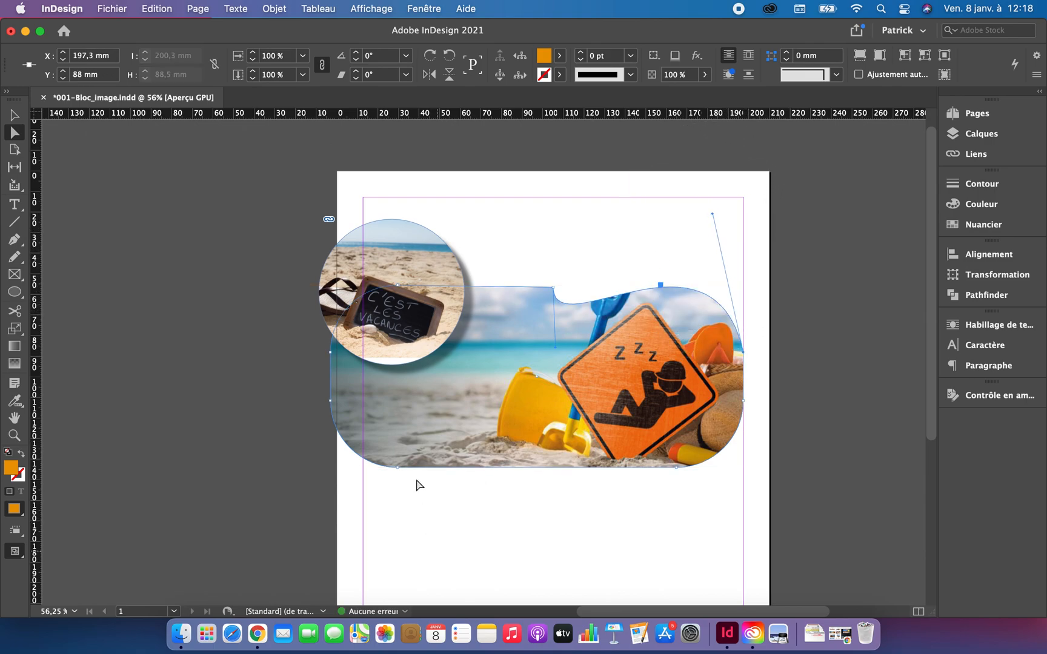
Step: Move the anchor point at the start of the beach frame's lower-left curve to about X 57 mm, Y 113 mm
click(399, 469)
drag(429, 434, 454, 402)
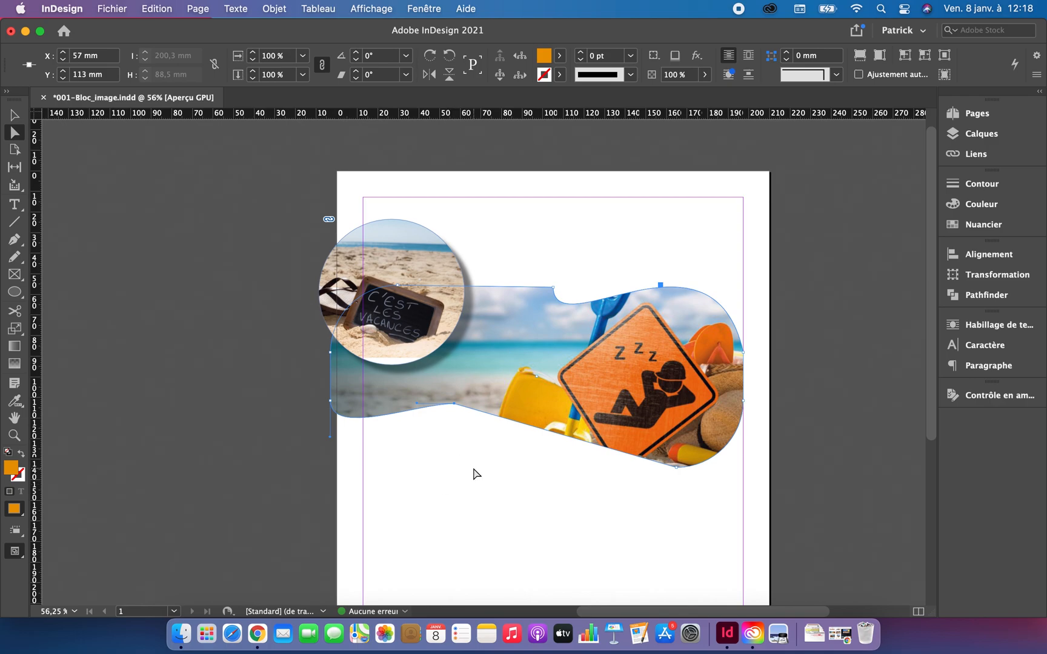
Step: Apply an inner shadow to the beach frame with Produit mode, 75% opacity, 2.469 mm distance, 120° angle and 2.469 mm size
right_click(596, 365)
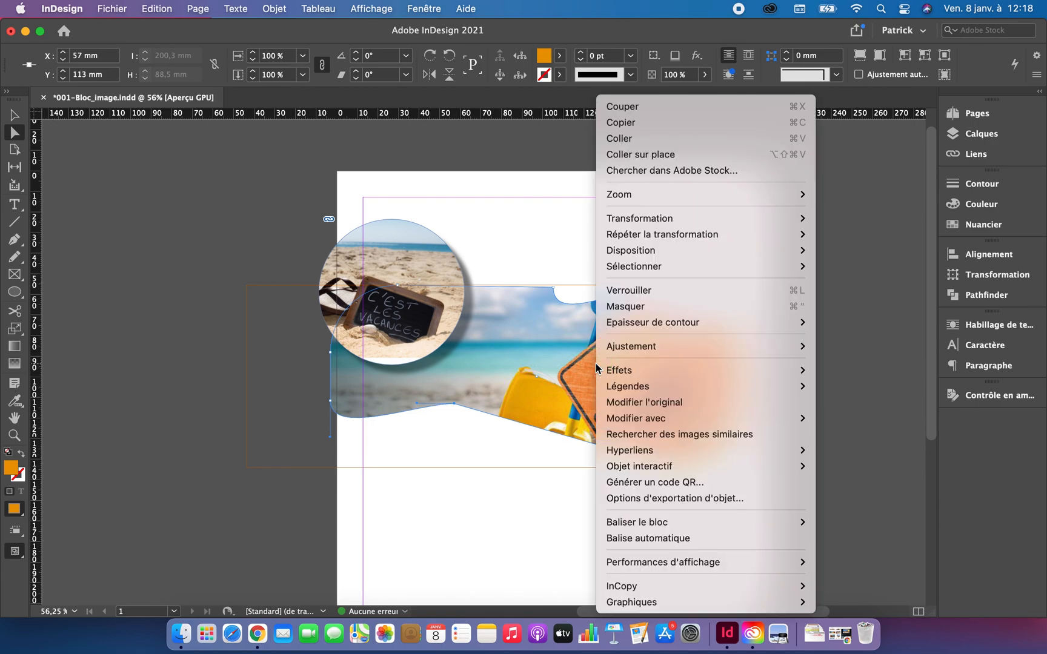
mouse_move(617, 372)
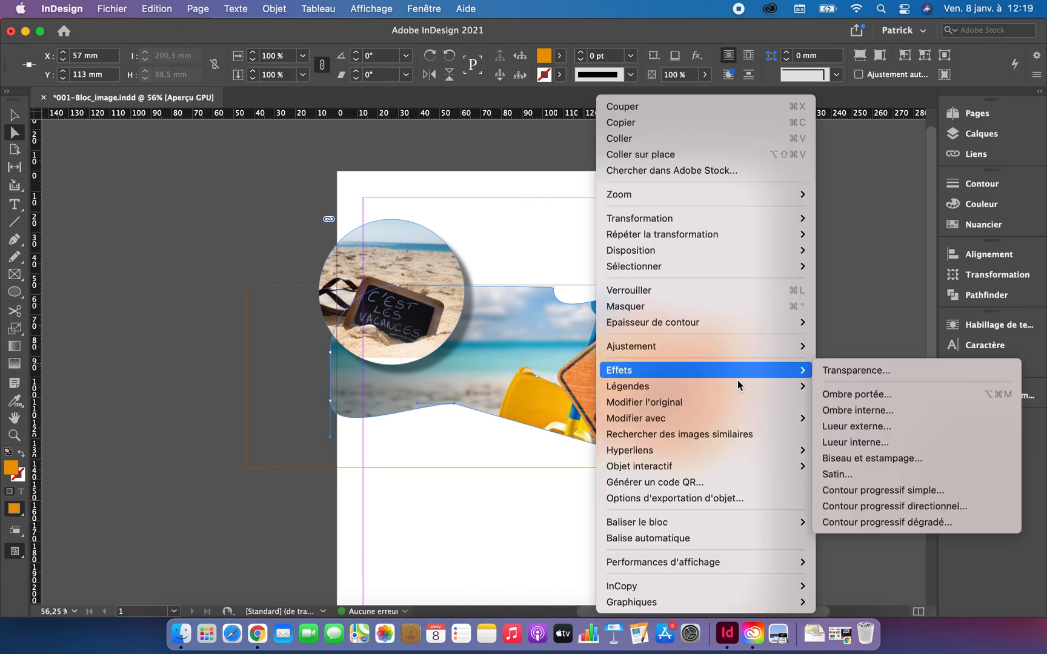
click(818, 411)
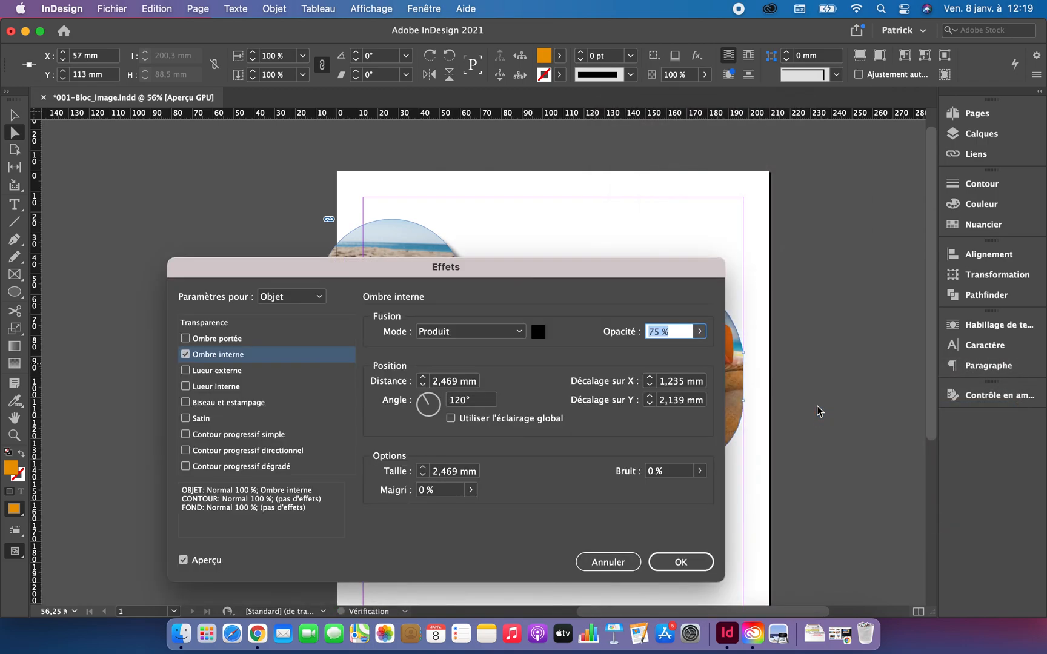
drag(586, 276, 656, 163)
click(747, 454)
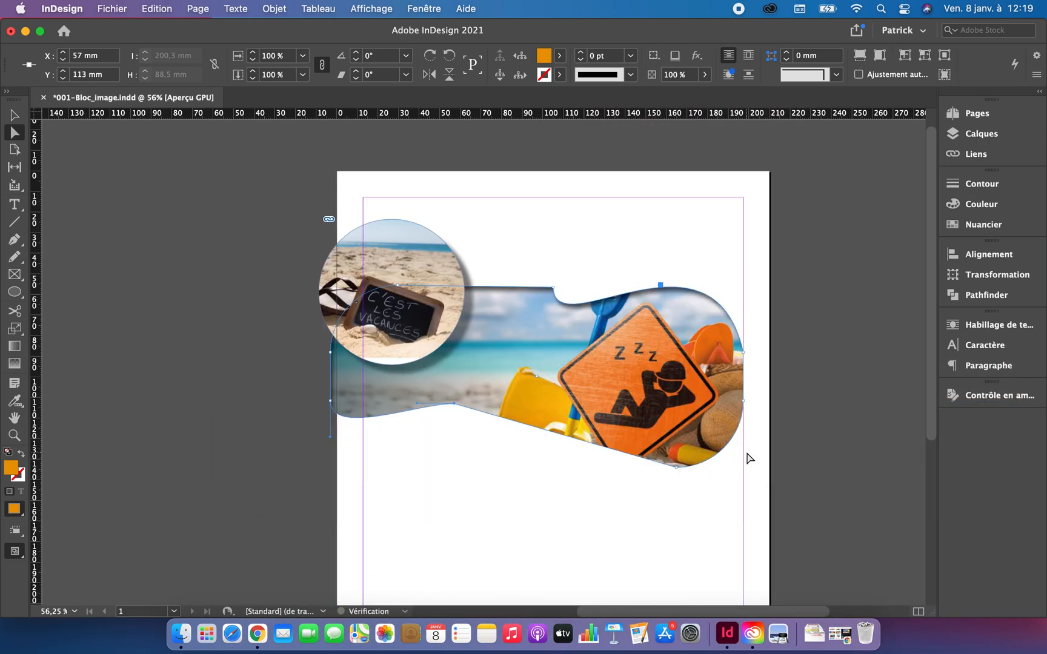
click(713, 277)
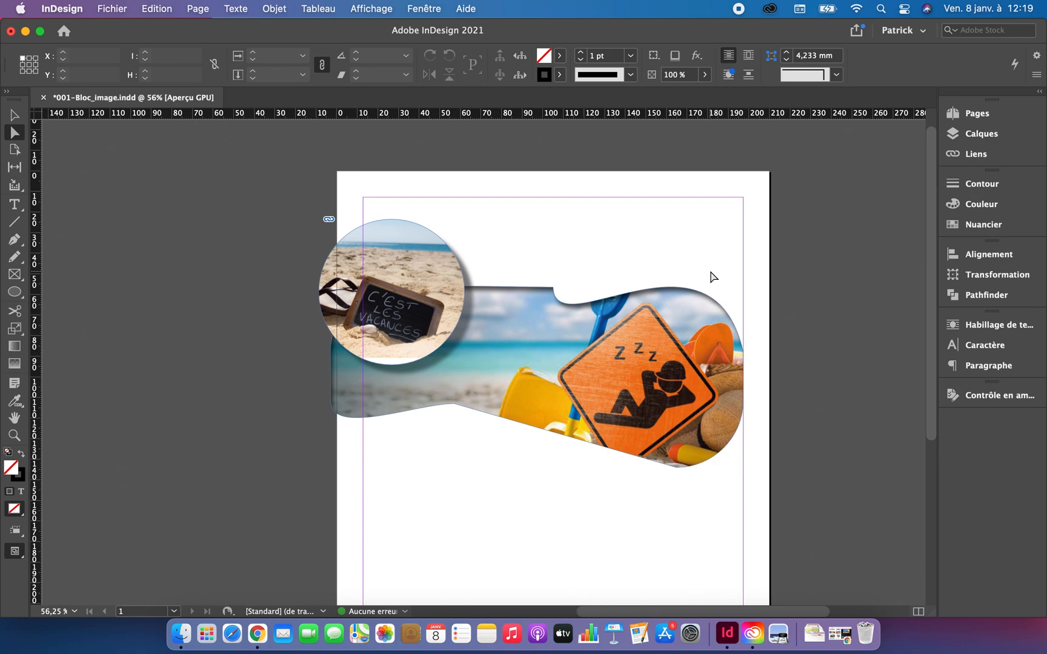
Step: Switch the screen mode to Aperçu and inspect the reshaped beach frame and its inner shadow up close
scroll(712, 276, down, 5)
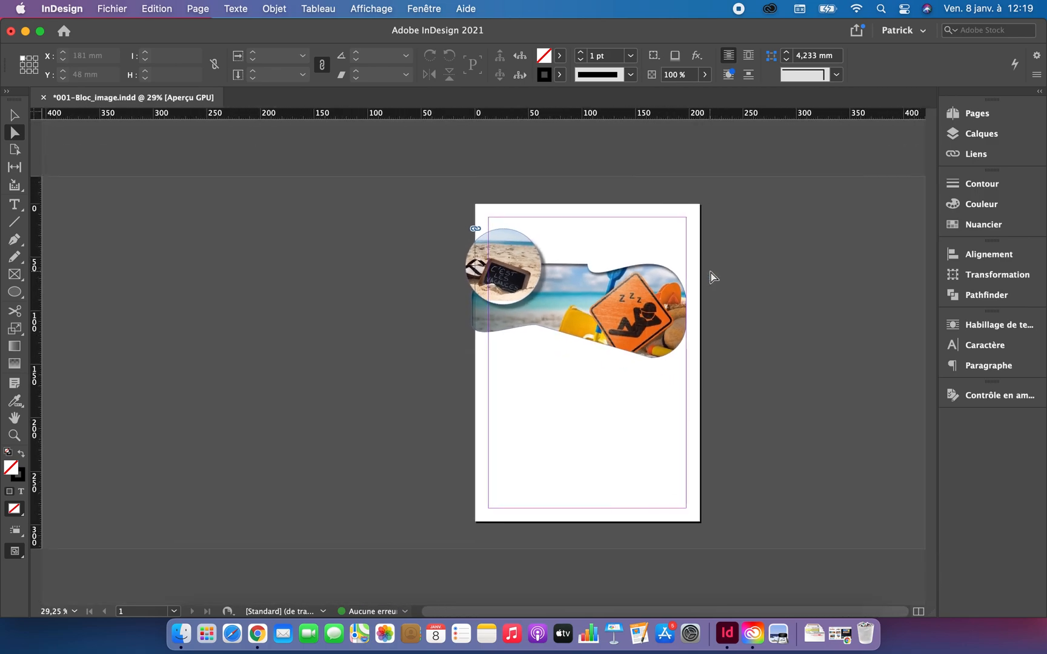
click(14, 552)
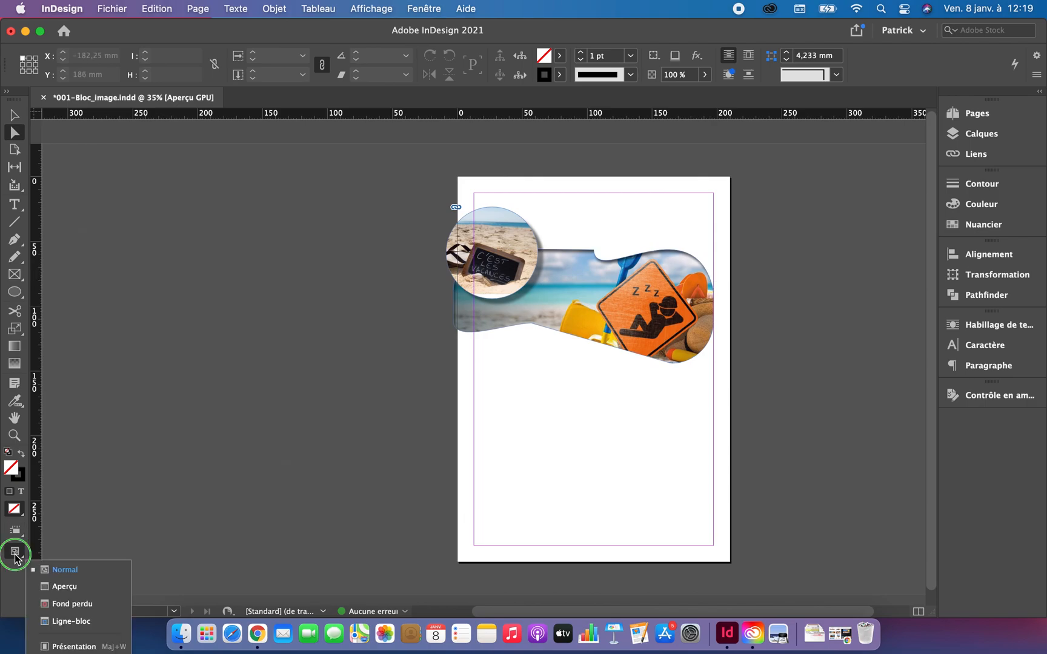
click(53, 586)
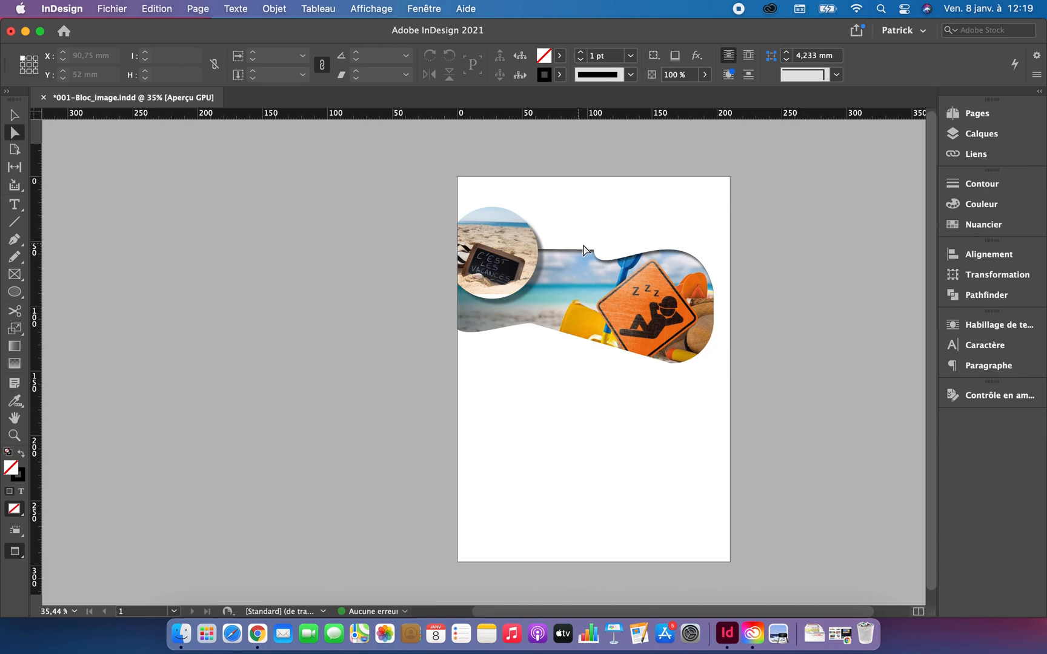
scroll(608, 235, up, 6)
scroll(609, 237, up, 2)
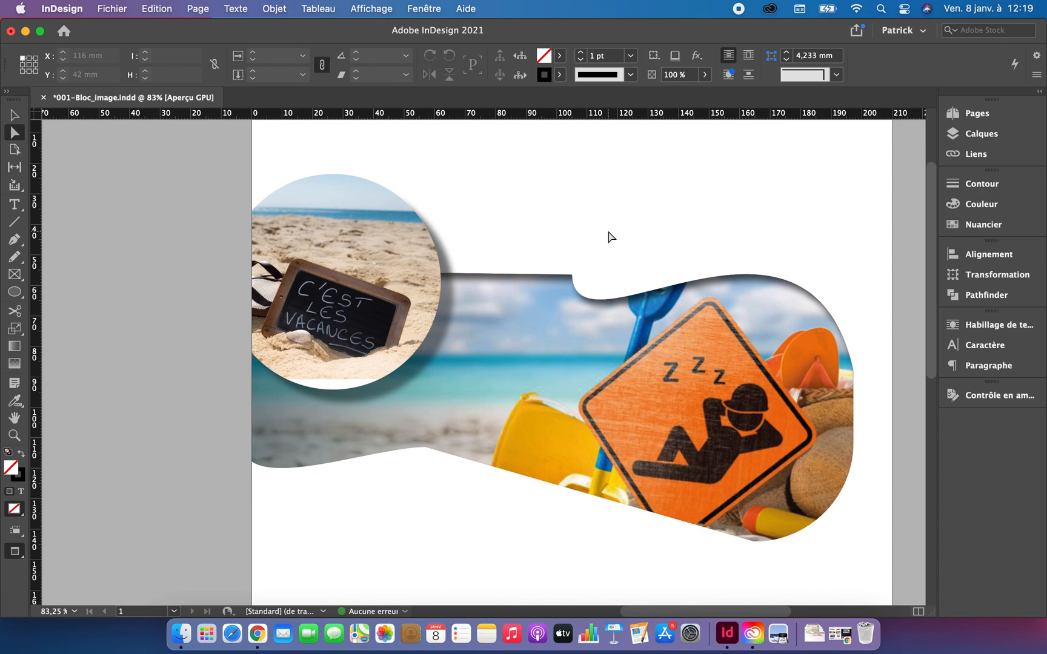
Step: Select the image inside the circular frame and examine its link information, as well as that of cheque-vacances.jpg
click(378, 301)
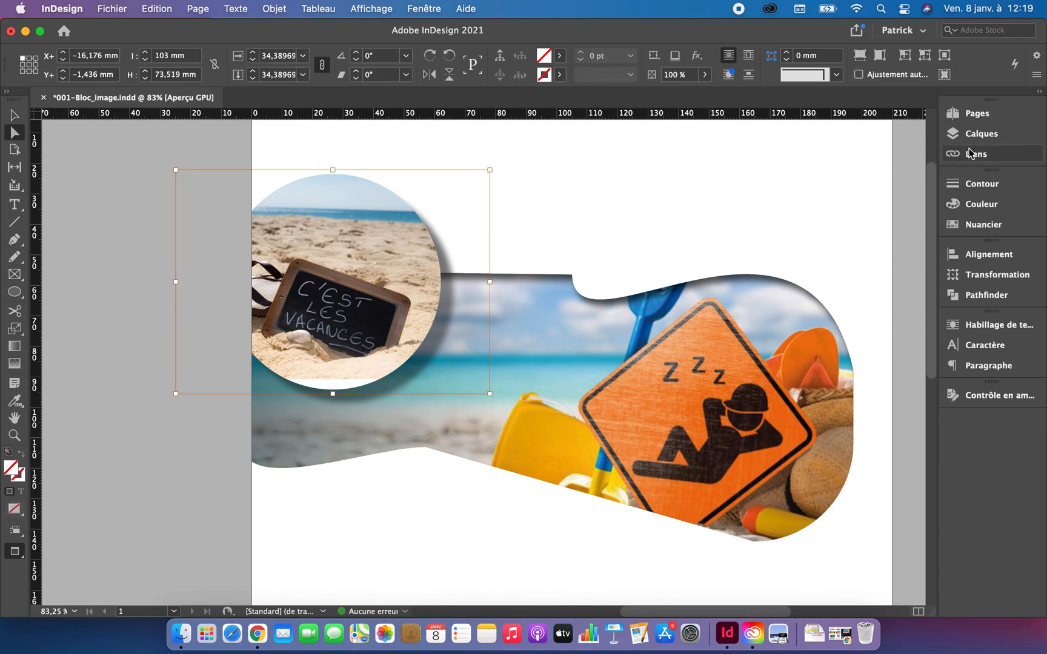
click(15, 115)
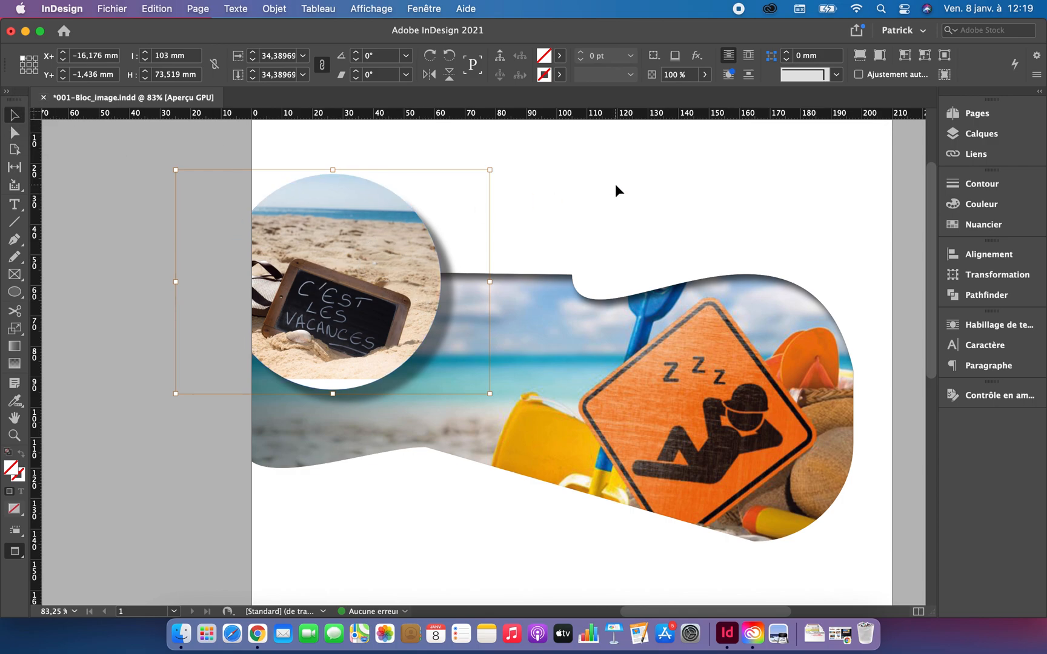
click(577, 182)
click(318, 273)
click(974, 155)
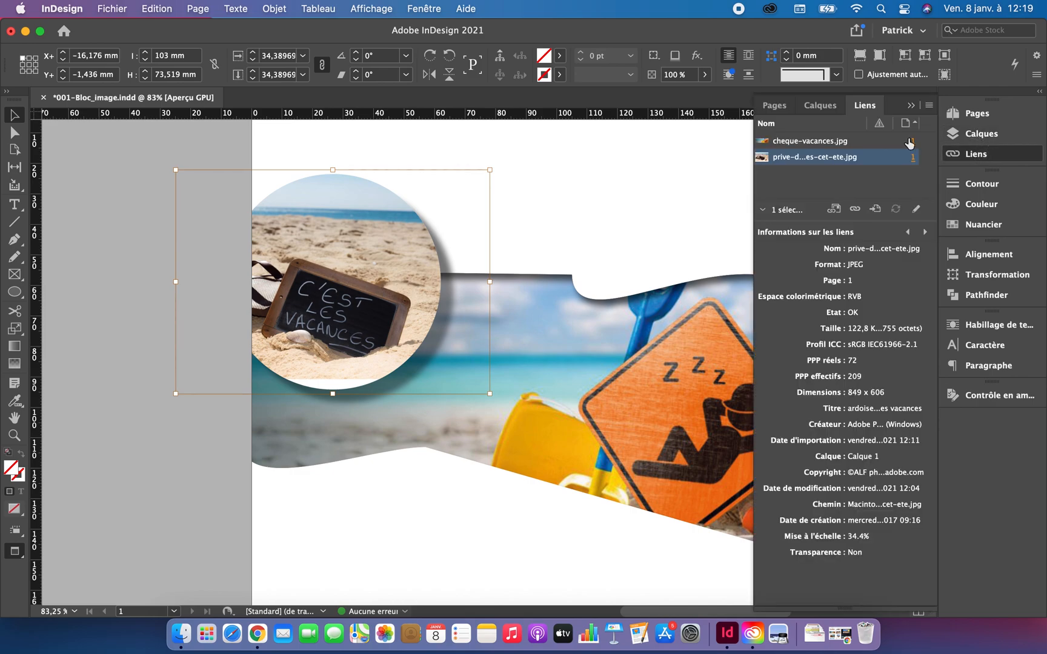
click(842, 144)
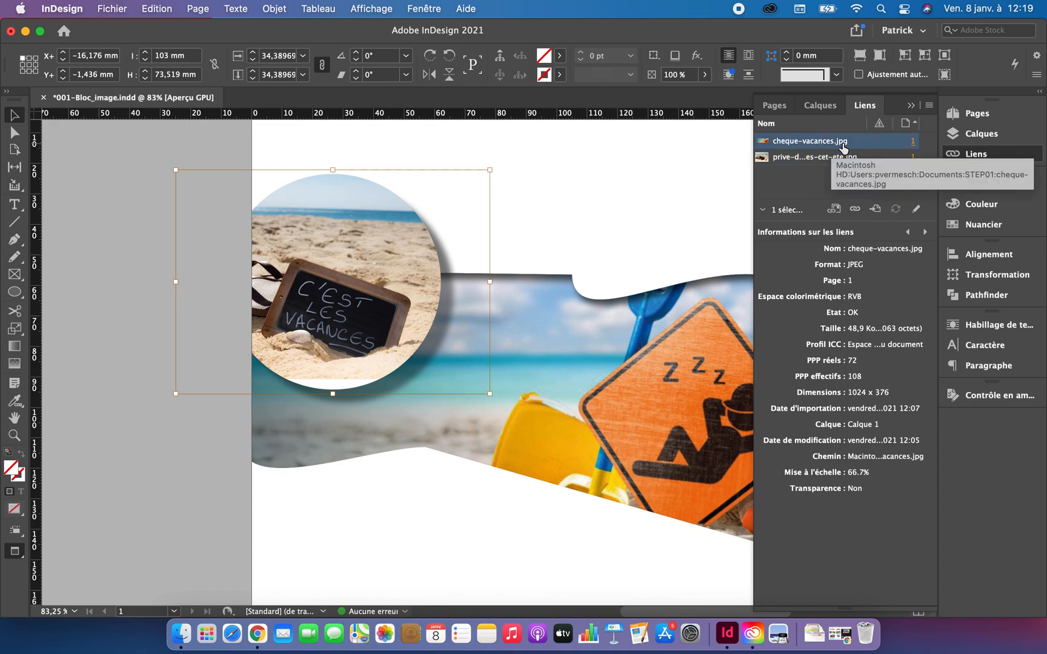
Step: Relink the circular frame's image to vacancesete.jpg from the STEP01 folder
click(843, 160)
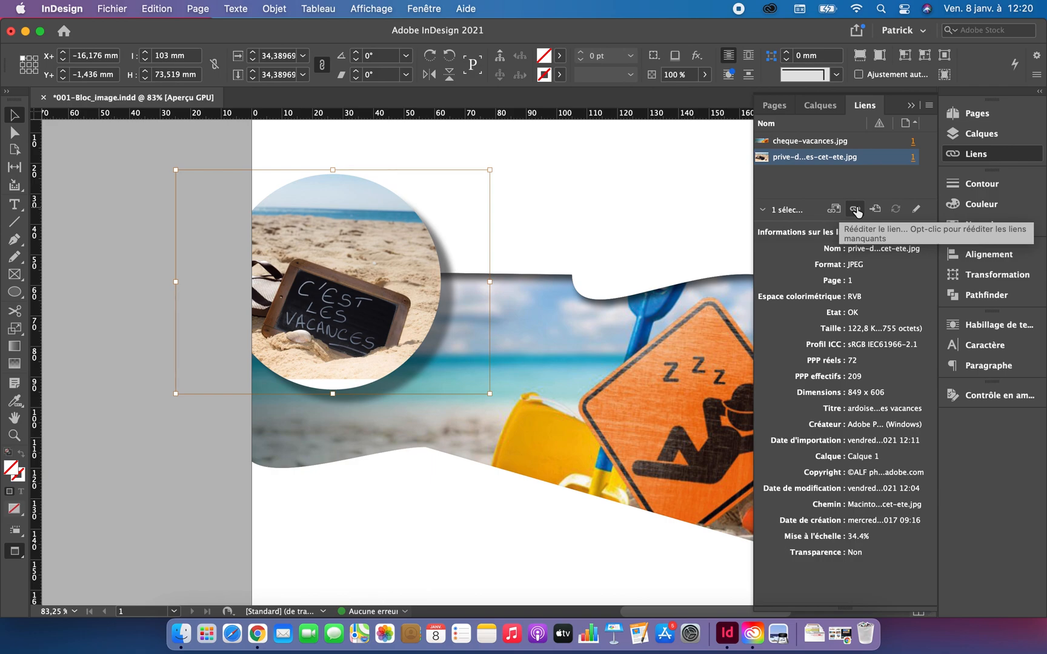
click(855, 210)
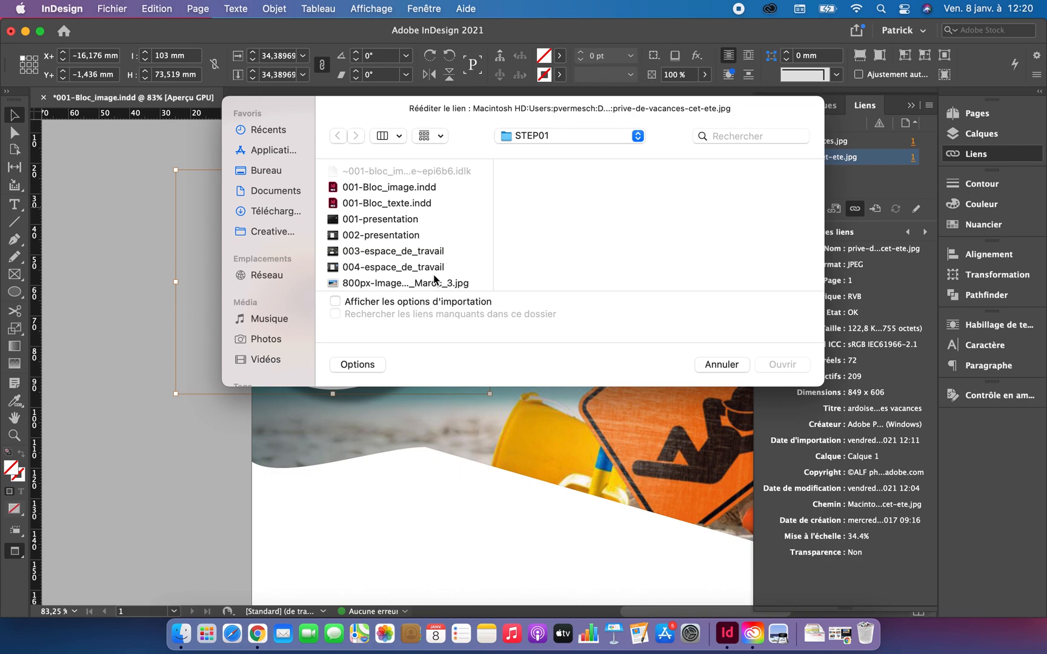
scroll(464, 235, down, 6)
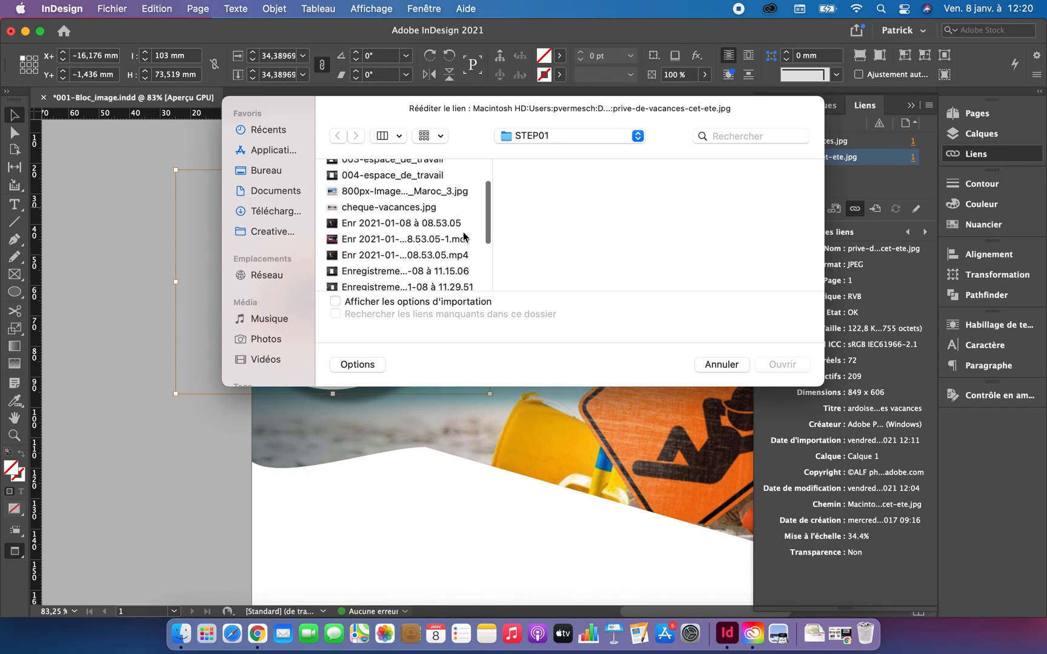
scroll(464, 237, down, 5)
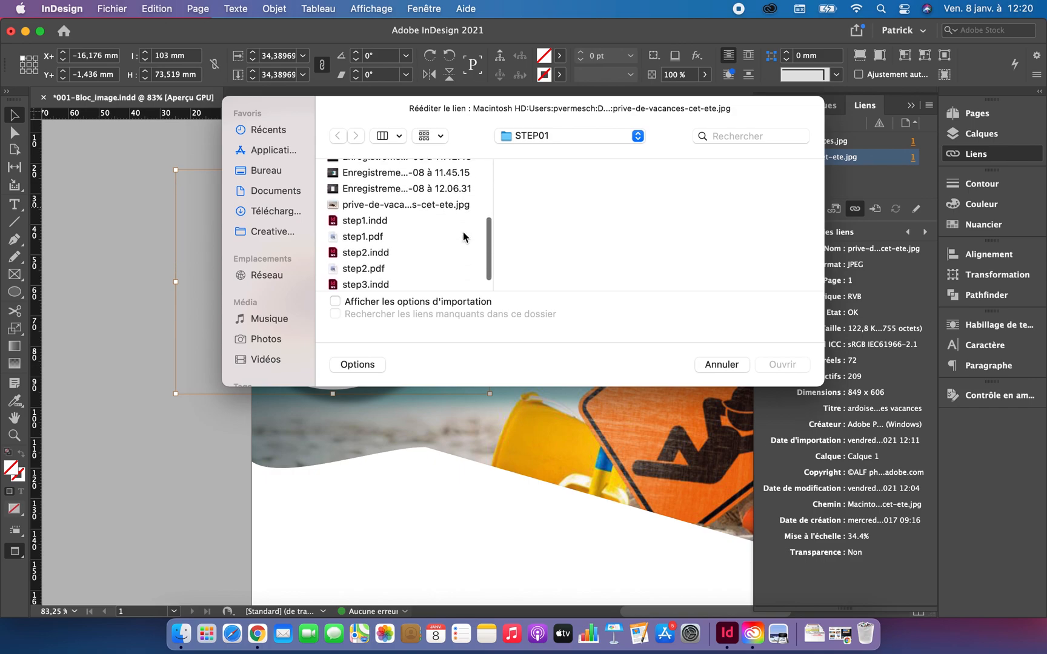
scroll(463, 236, up, 2)
scroll(463, 237, down, 2)
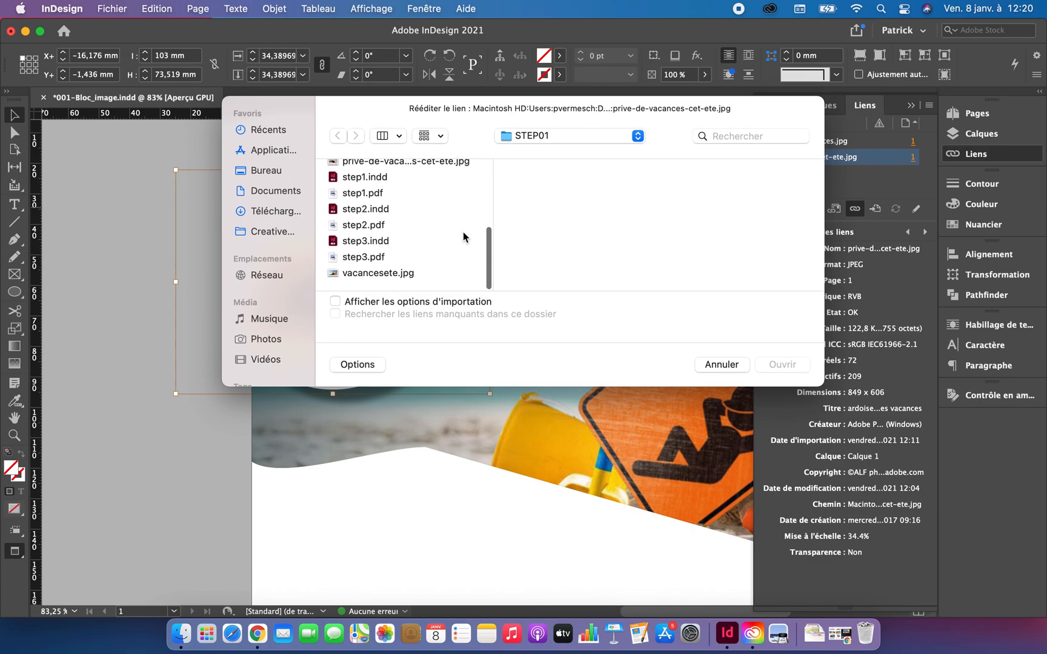
click(398, 275)
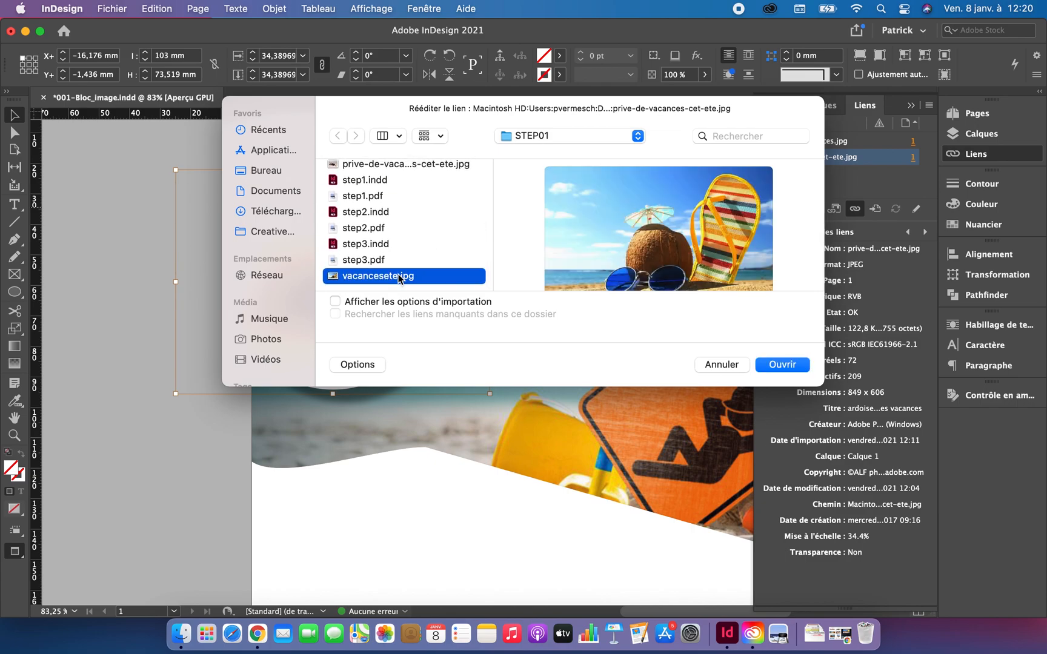
click(783, 364)
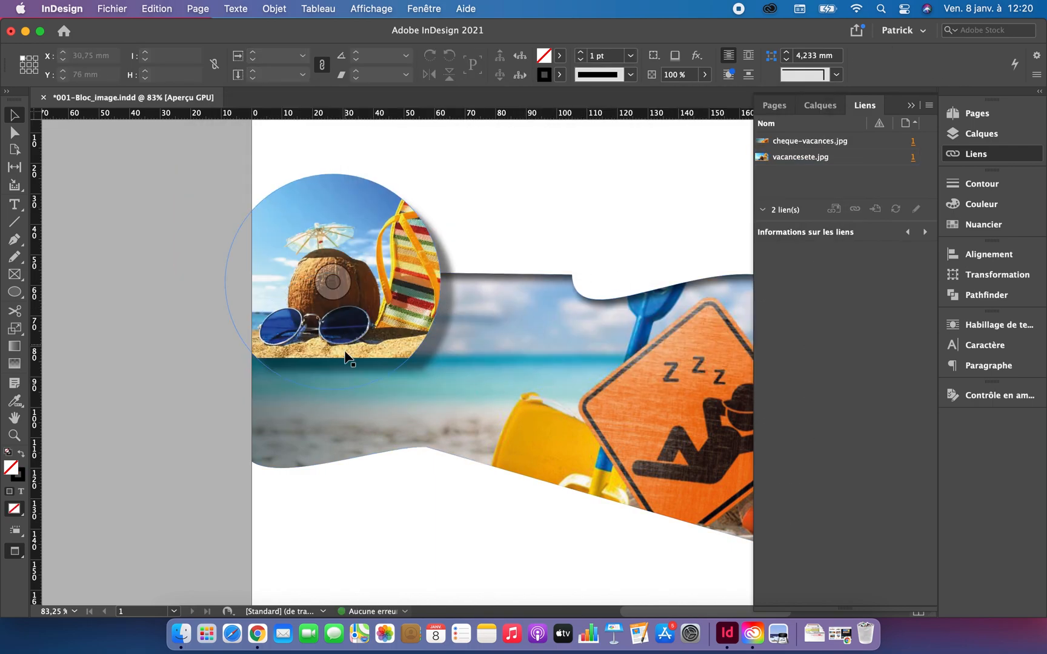
Step: Shift the new image slightly within the circular frame to about X -17.4 mm, Y -1.2 mm, and deselect it
click(330, 281)
mouse_move(331, 281)
mouse_down()
mouse_move(331, 313)
mouse_move(330, 282)
mouse_up()
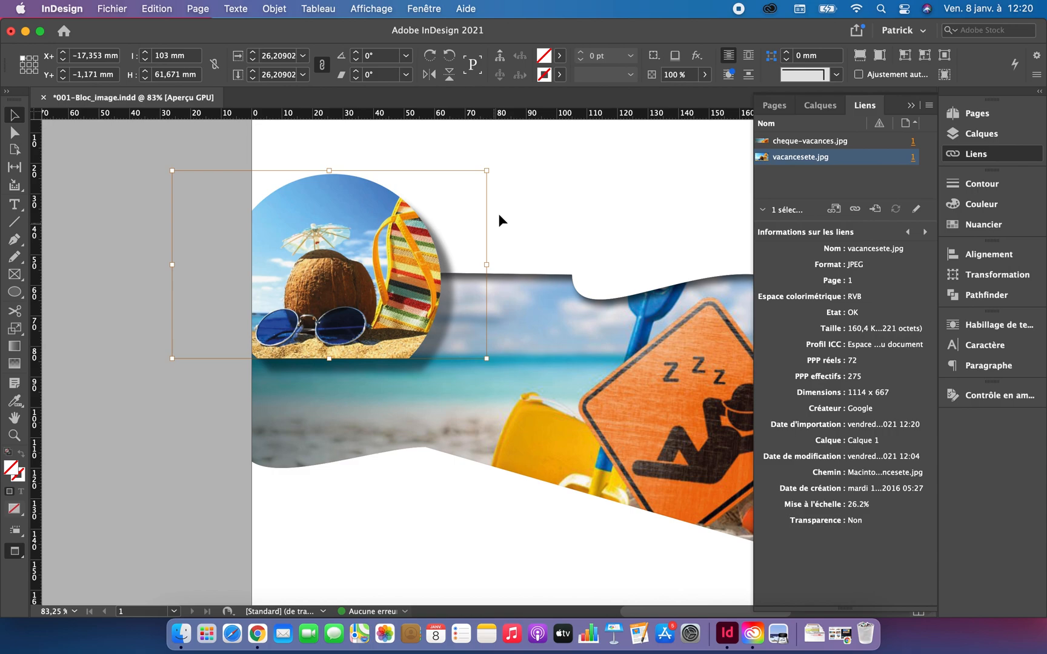
click(526, 192)
Step: View the whole page and open the preflight check (Contrôle en amont) to examine the document for errors
scroll(523, 190, down, 6)
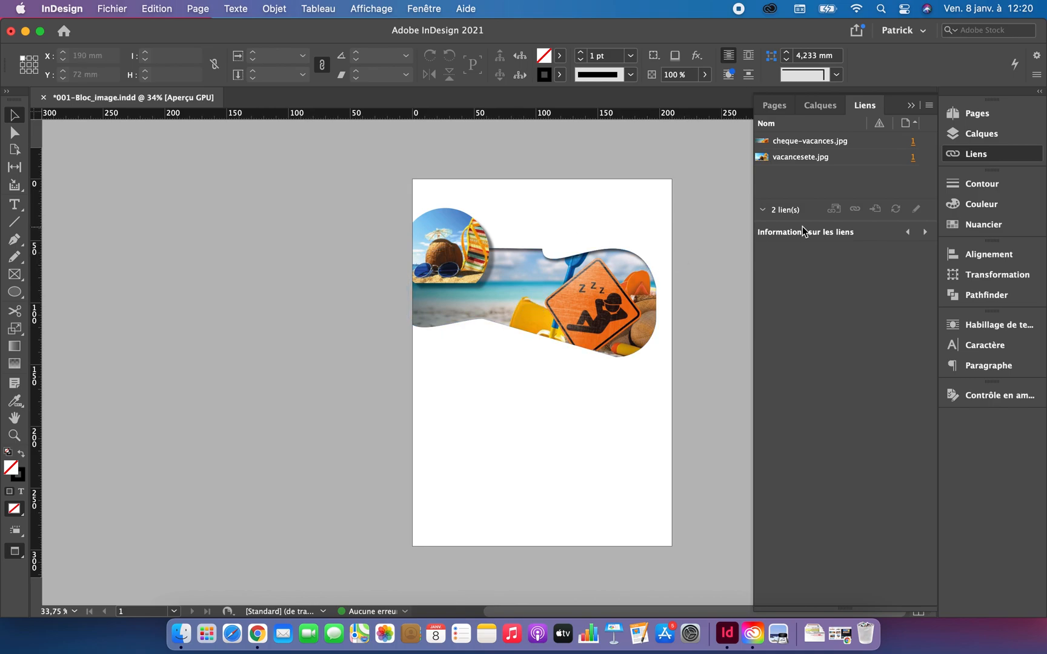
click(988, 398)
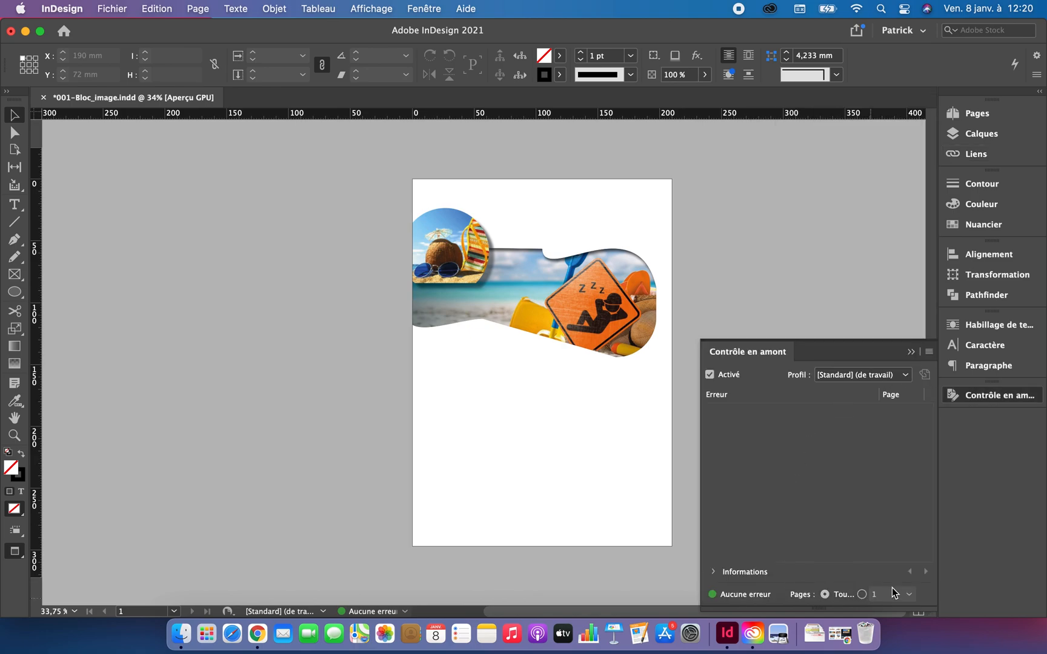